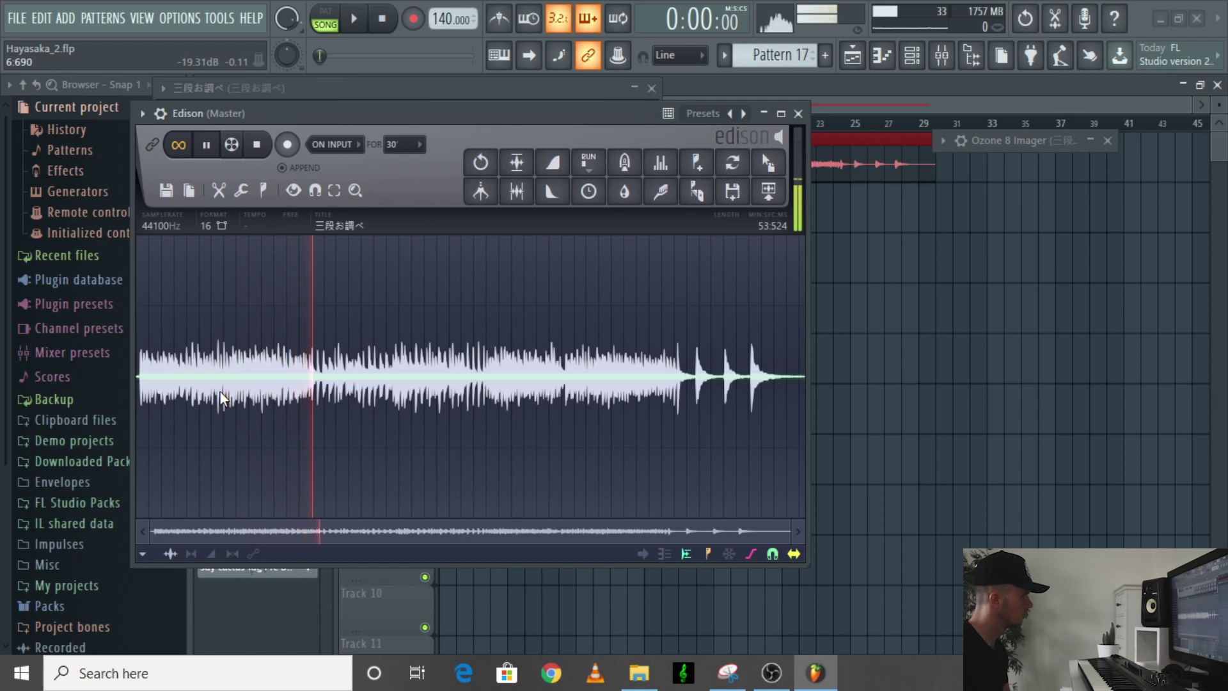
- Select the sample's opening phrase in the waveform from about 0:285, preview it as a loop and refine the selection's end point
key(space)
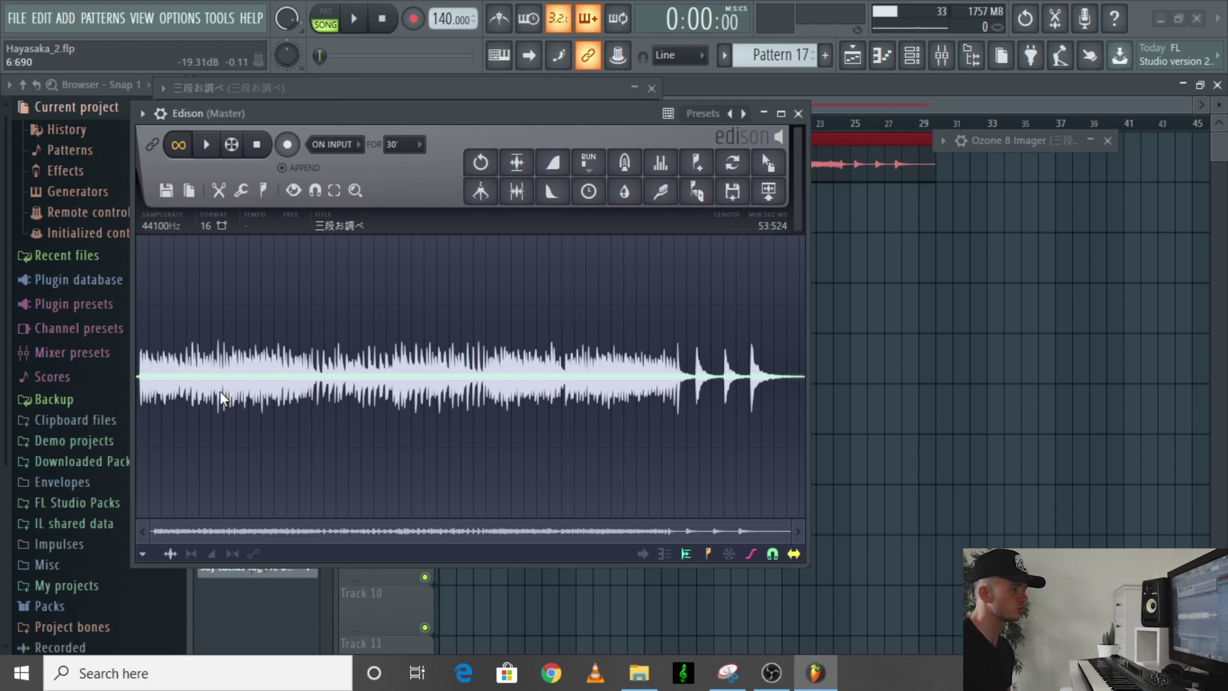
scroll(152, 476, up, 3)
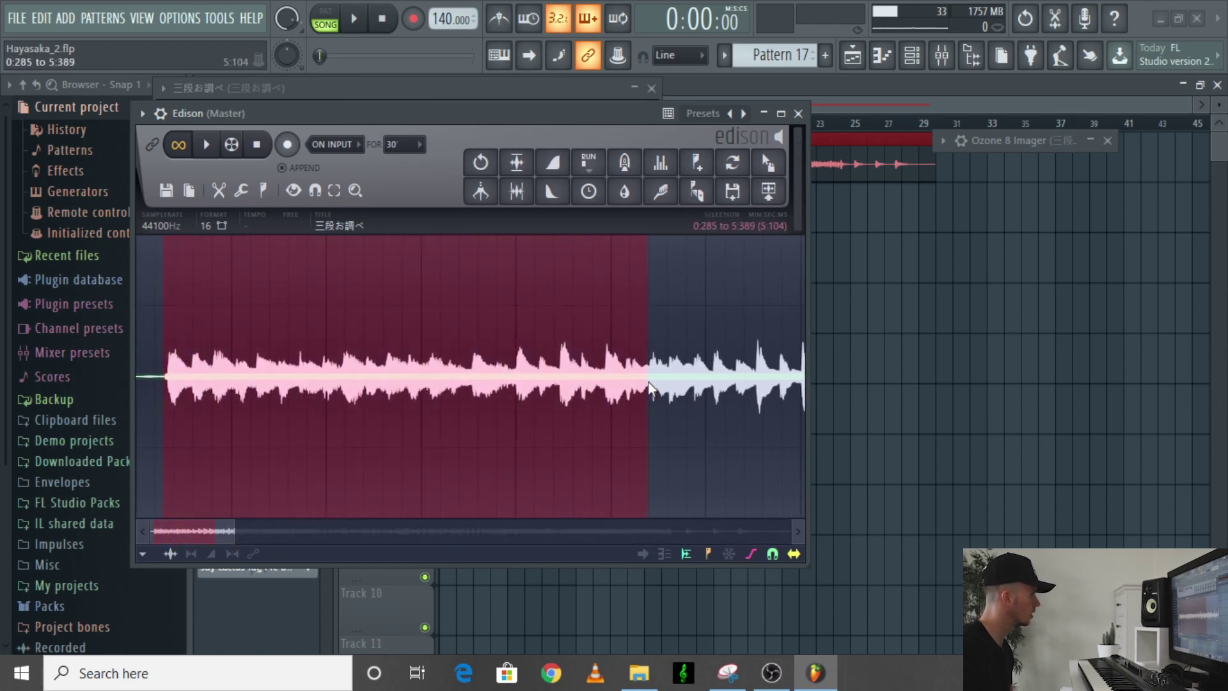
key(space)
scroll(602, 393, up, 2)
scroll(602, 393, down, 1)
drag(575, 378, 659, 380)
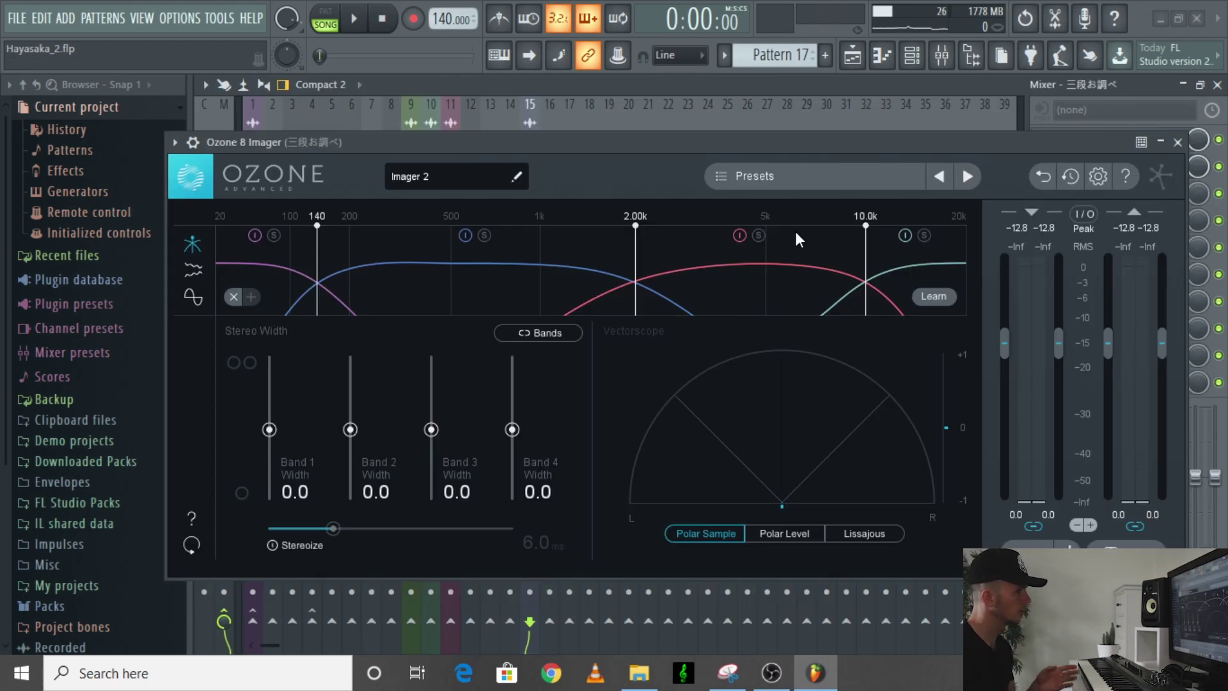
- Audition the sample through Ozone 8 Imager and open FabFilter Pro-Q 3 from the track's first effect slot
key(space)
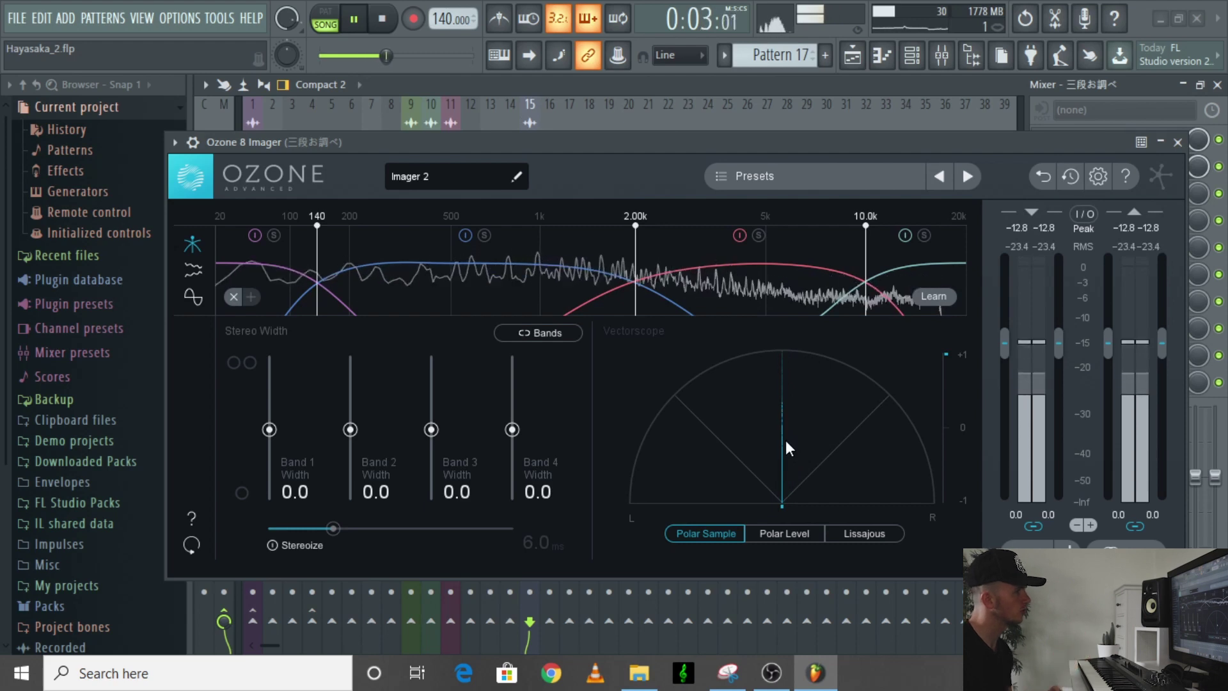
key(space)
drag(971, 144, 956, 153)
click(1151, 138)
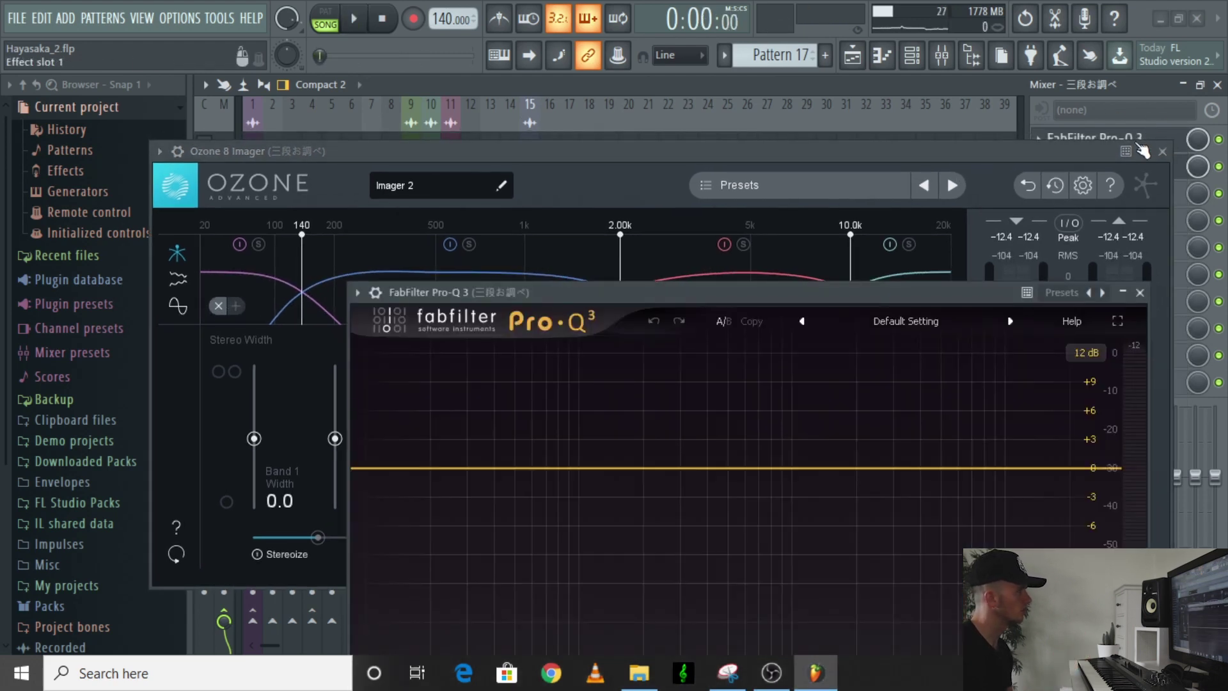
drag(739, 297, 649, 144)
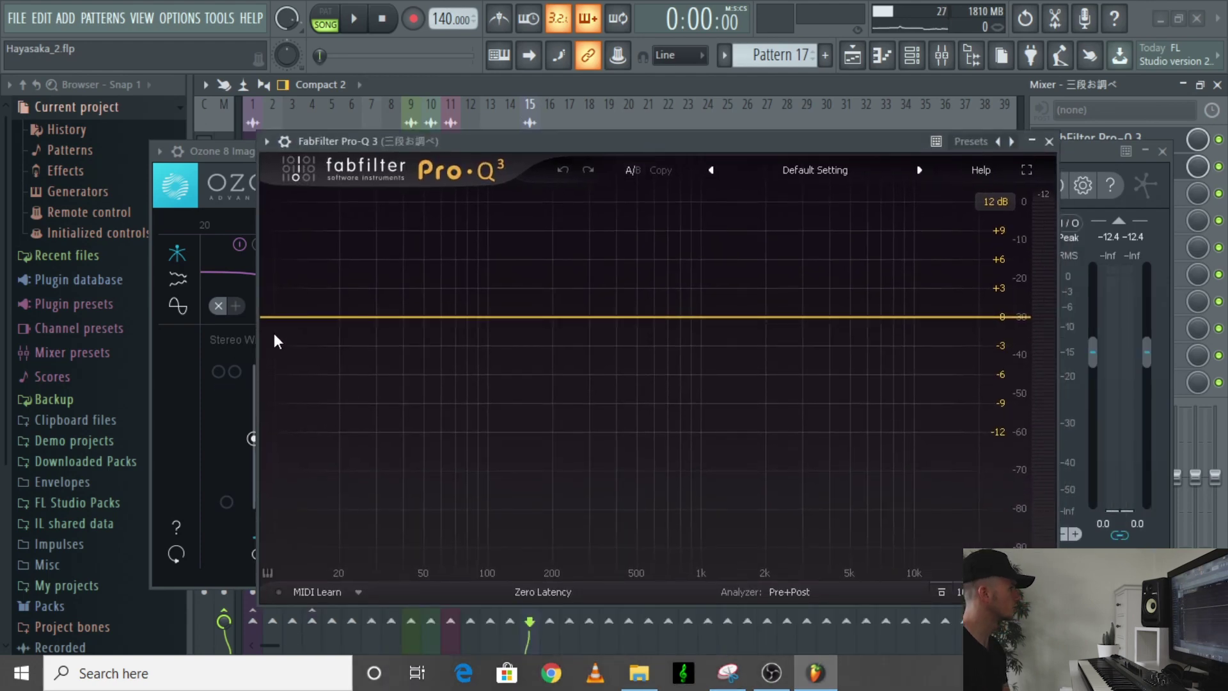
- Add a 36 dB/oct low cut to the sample's EQ at about 145 Hz while the song plays
key(space)
click(284, 317)
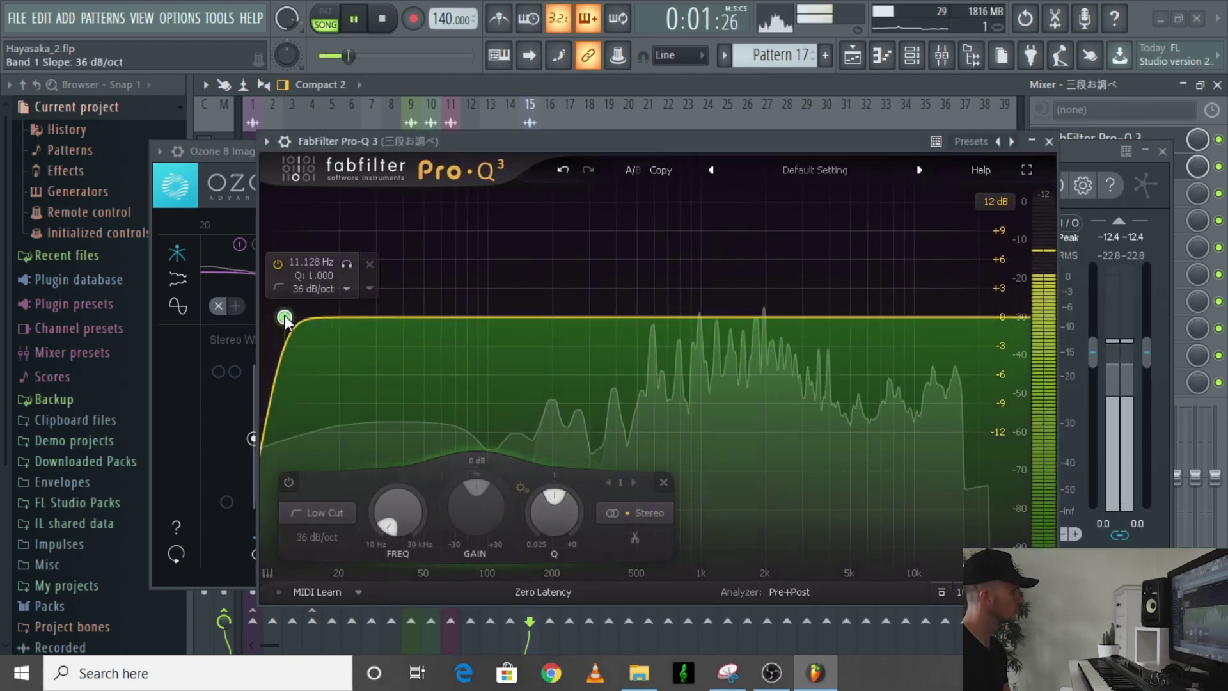
drag(284, 318, 520, 358)
key(space)
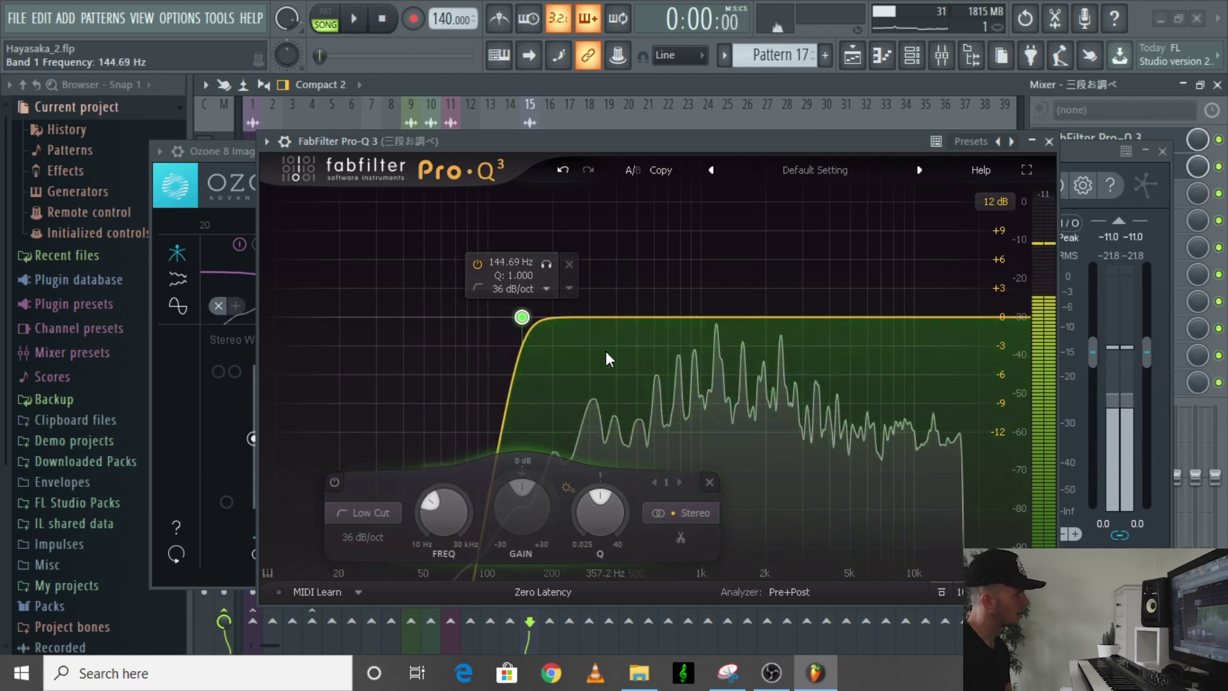
- Sweep a narrow bell boost to about 405 Hz and turn it into a cut of about 5 dB
drag(659, 317, 621, 189)
scroll(669, 198, up, 6)
key(space)
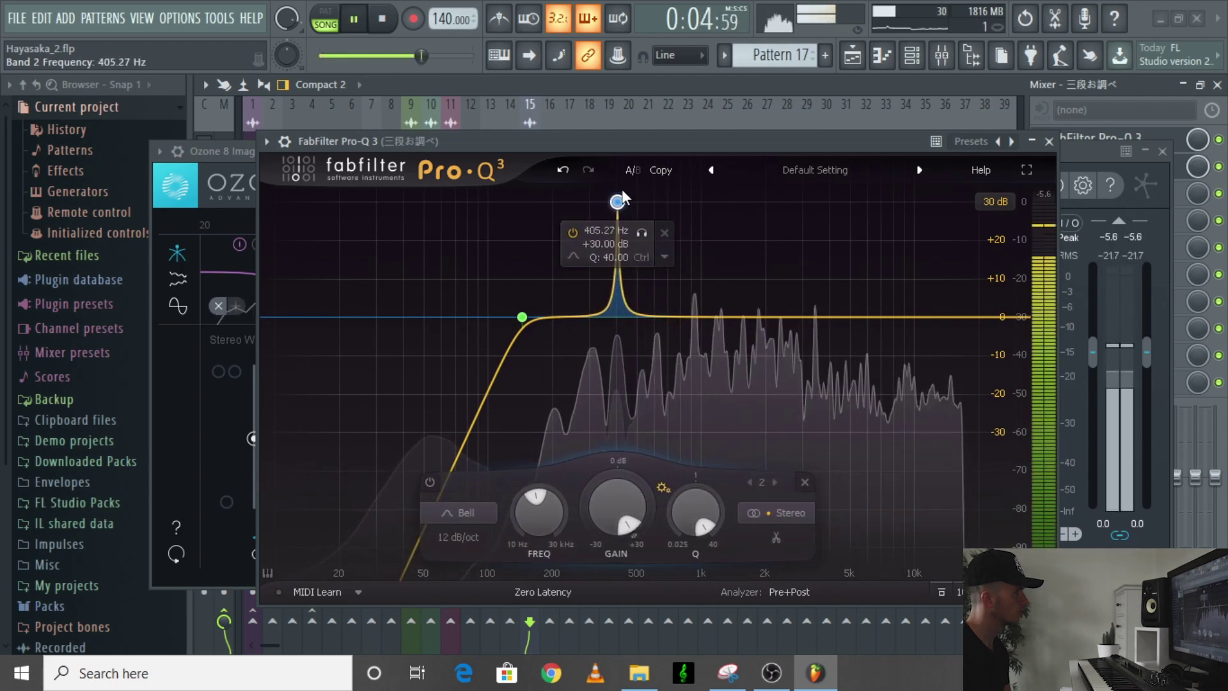
key(space)
drag(617, 508, 610, 420)
- Sweep a third narrow bell to about 569 Hz and turn it into a cut of about 5 dB
drag(670, 317, 649, 199)
key(space)
key(space)
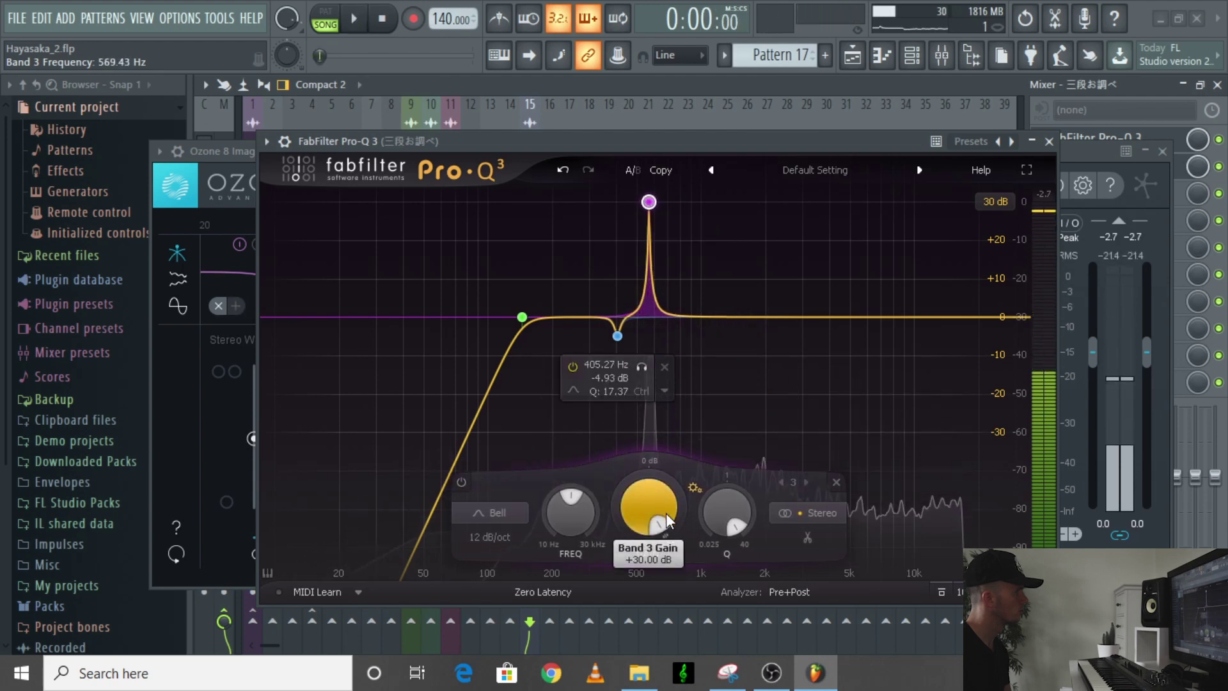
drag(658, 463, 653, 605)
key(space)
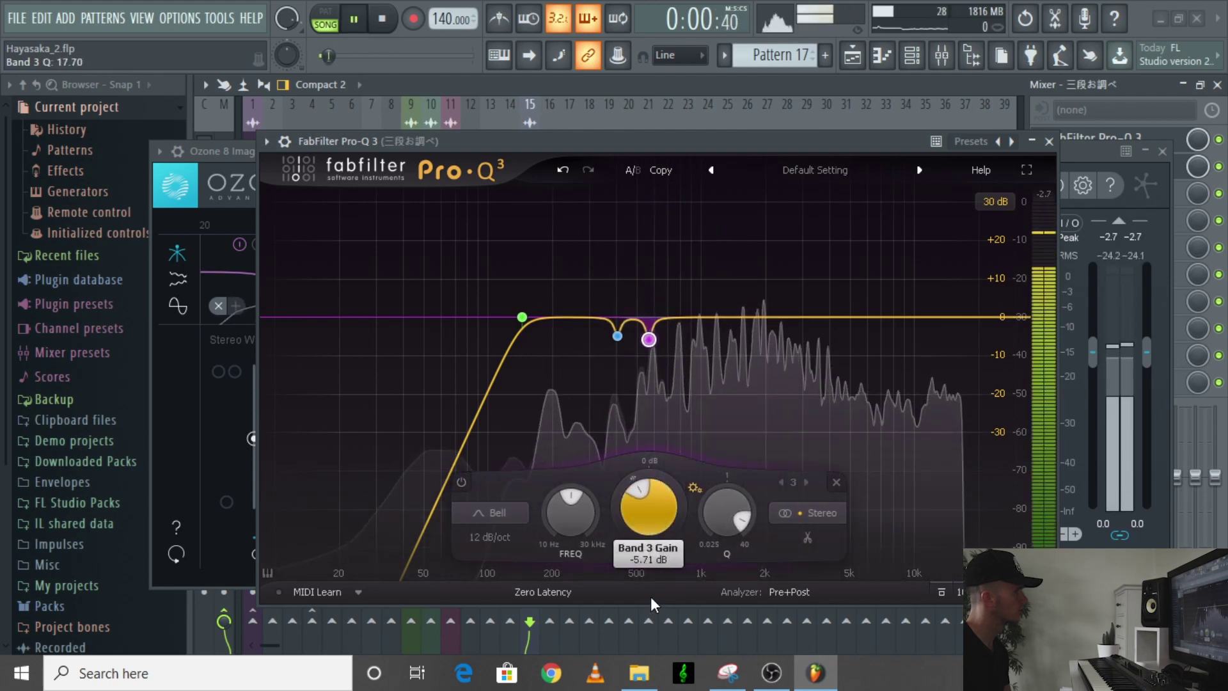
- Sweep a fourth narrow bell to about 1020 Hz and turn it into a cut of about 3 dB
drag(829, 315, 704, 200)
scroll(824, 218, up, 5)
key(space)
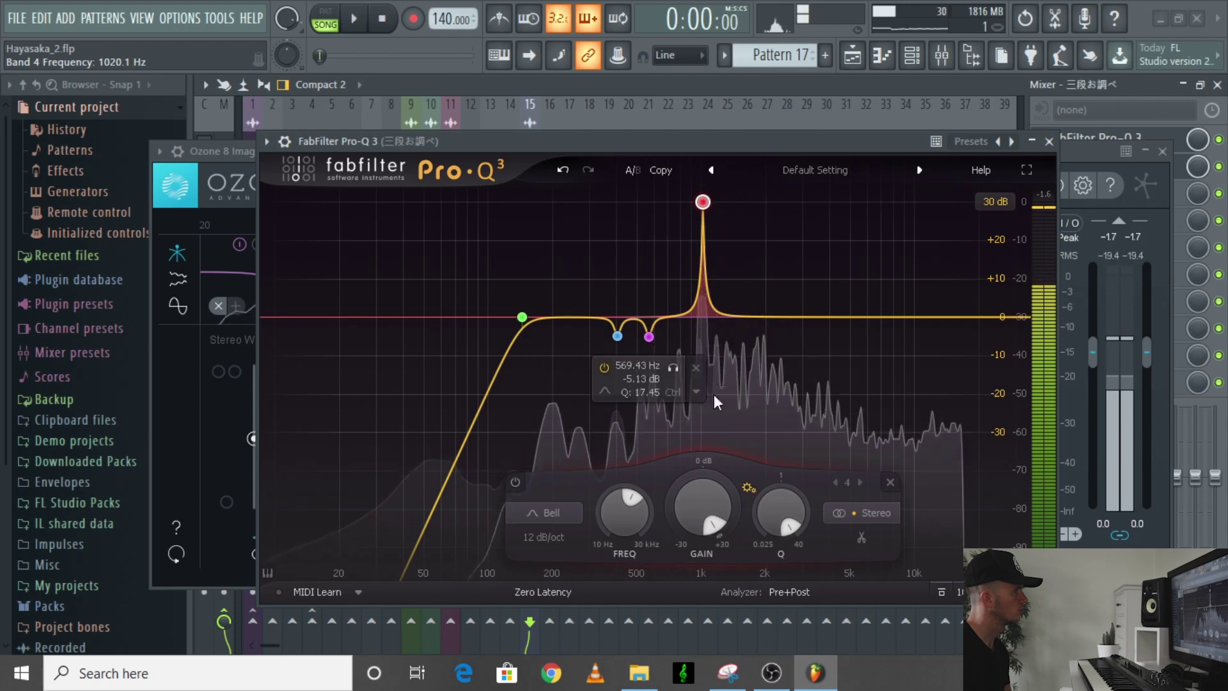
drag(704, 459, 733, 587)
key(space)
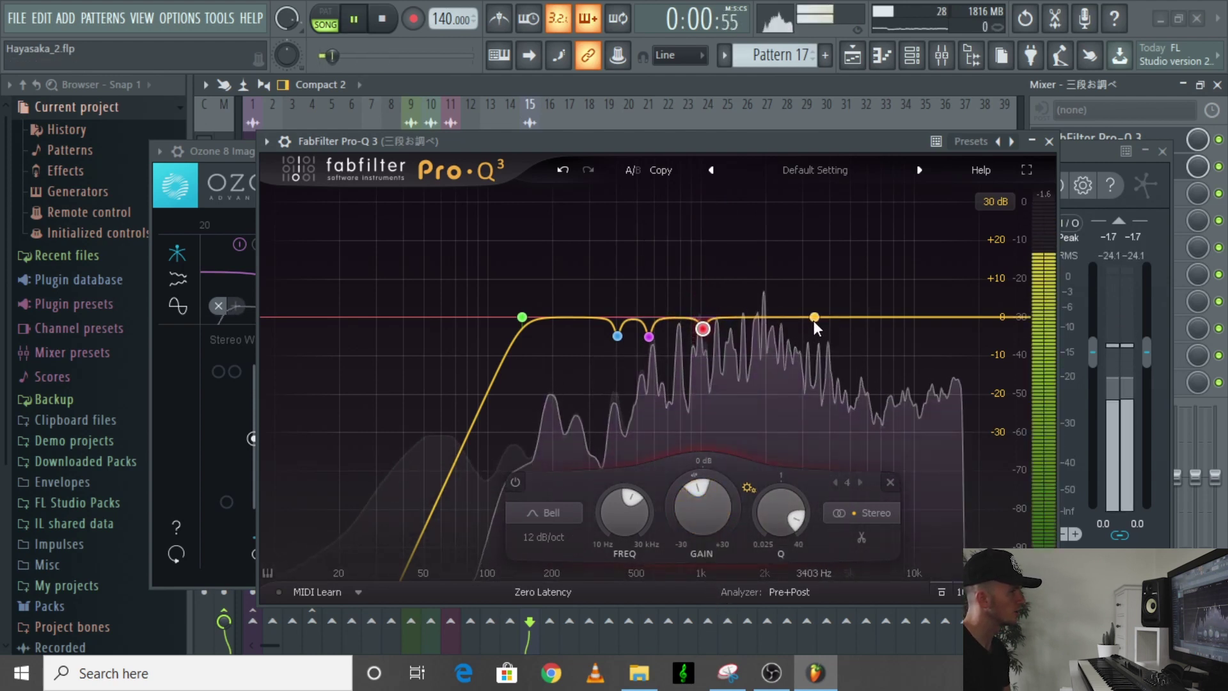
- Add a wide bell boost of about 4.7 dB near 7.5 kHz and close the EQ
drag(842, 317, 887, 301)
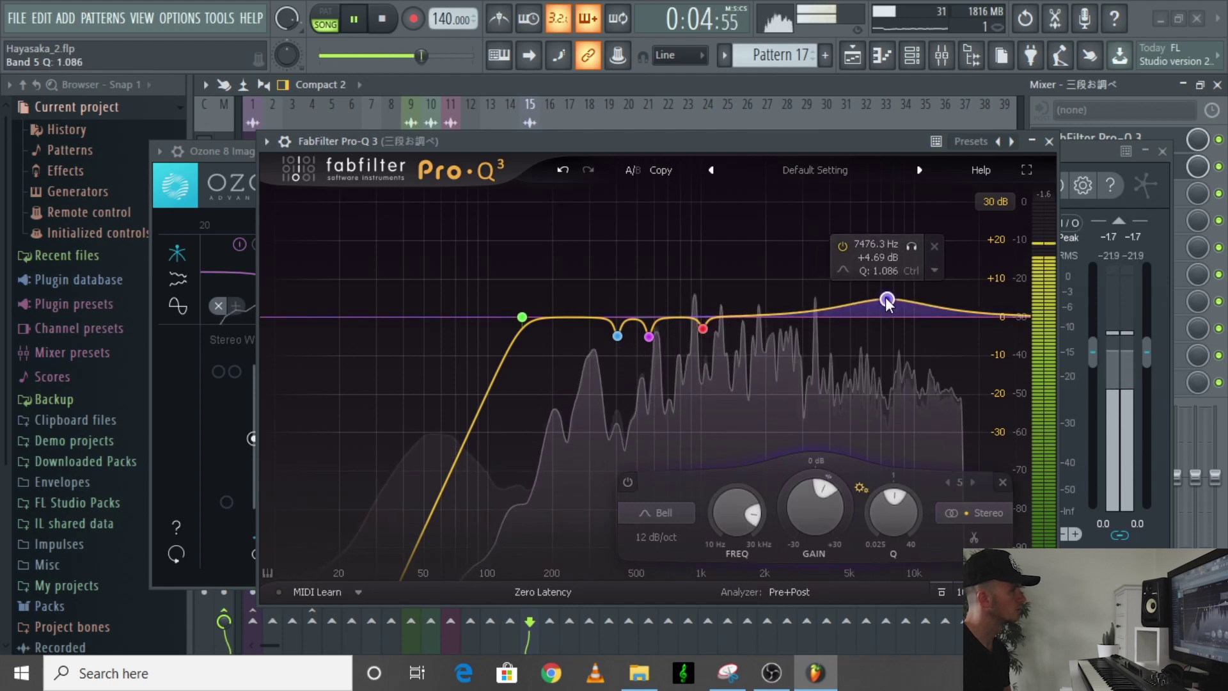
scroll(887, 301, down, 1)
key(space)
click(1049, 140)
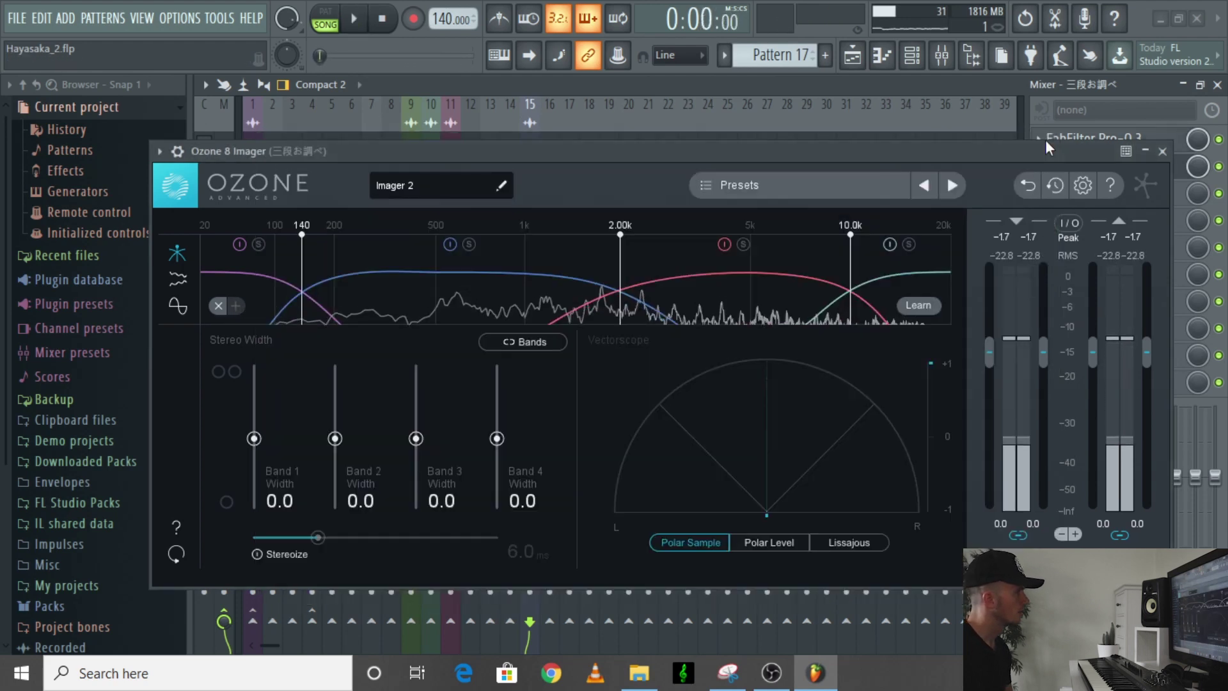
- Enable Stereoize in the Imager and set the stereo widths to 39.2 for Band 2, about 57 for Band 3 and 59.5 for Band 4
key(space)
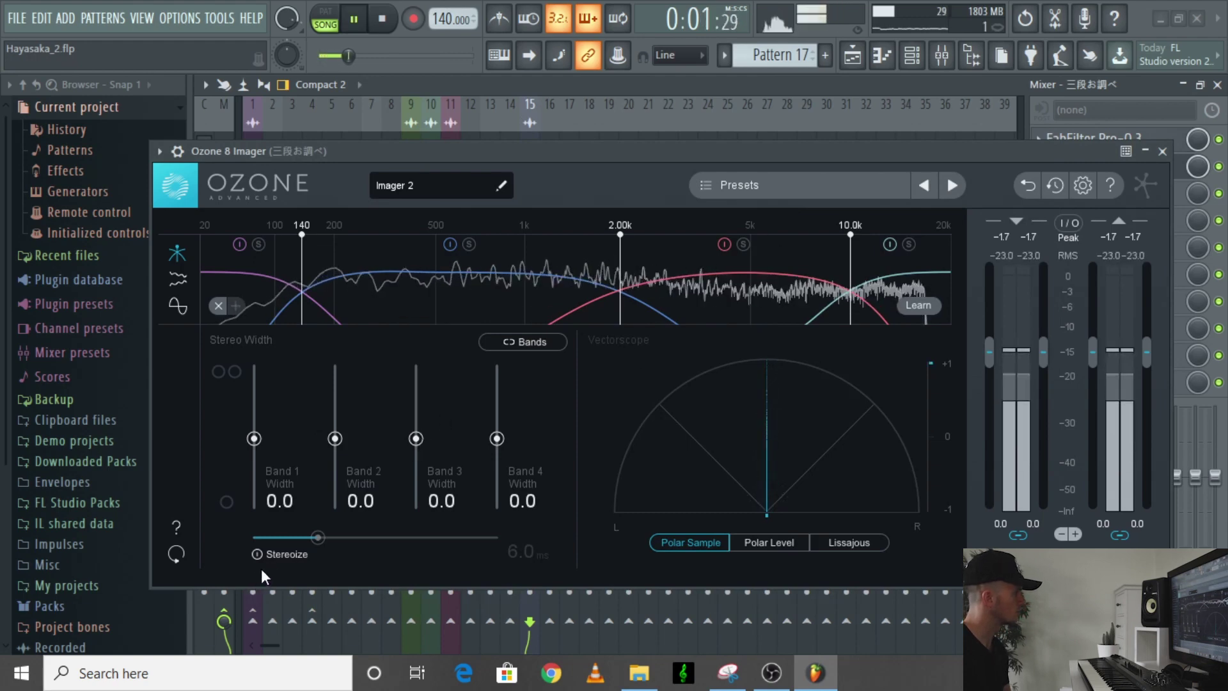
click(290, 557)
drag(416, 438, 416, 397)
drag(497, 438, 497, 395)
drag(413, 395, 420, 403)
drag(343, 437, 419, 396)
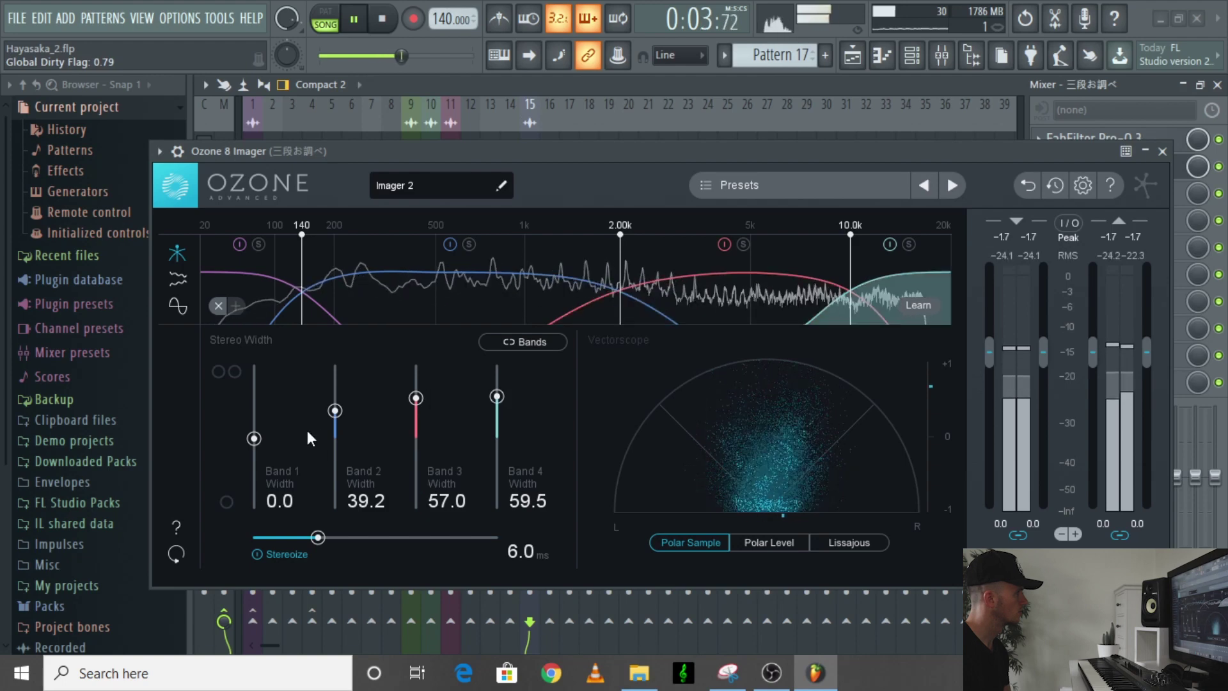
- Narrow the Imager's Band 1 width to -30.4, widen Band 3 to 65.8 and stop playback
drag(263, 441, 263, 459)
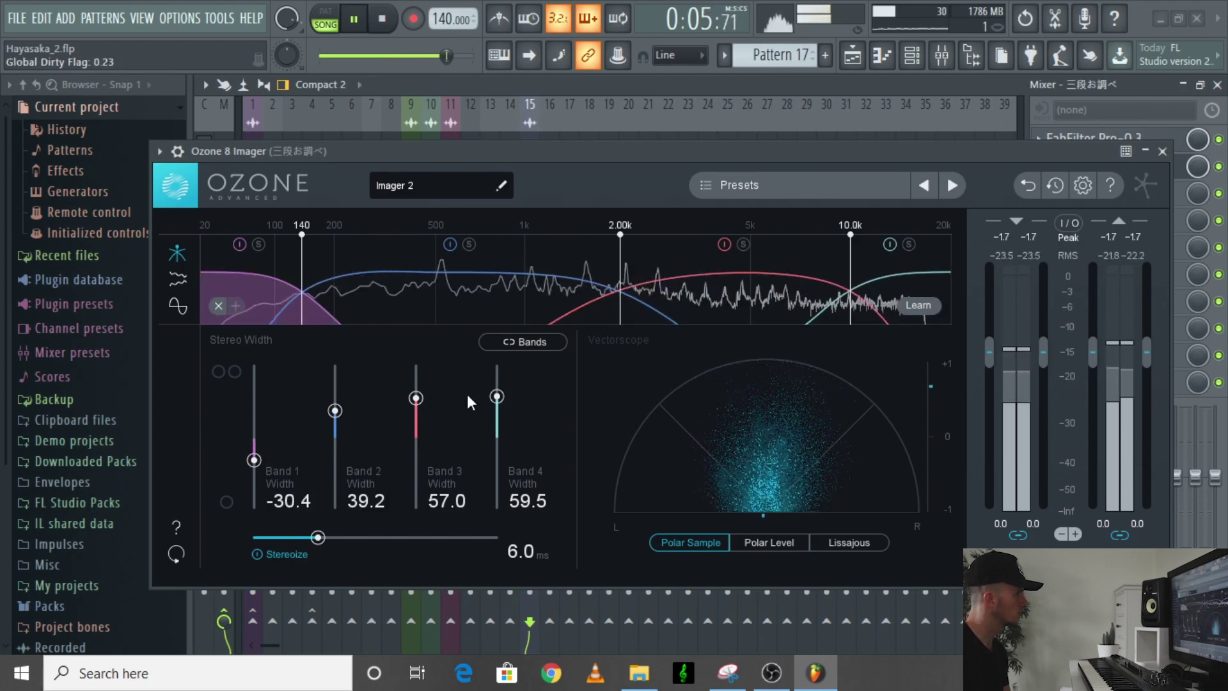
drag(416, 396, 432, 389)
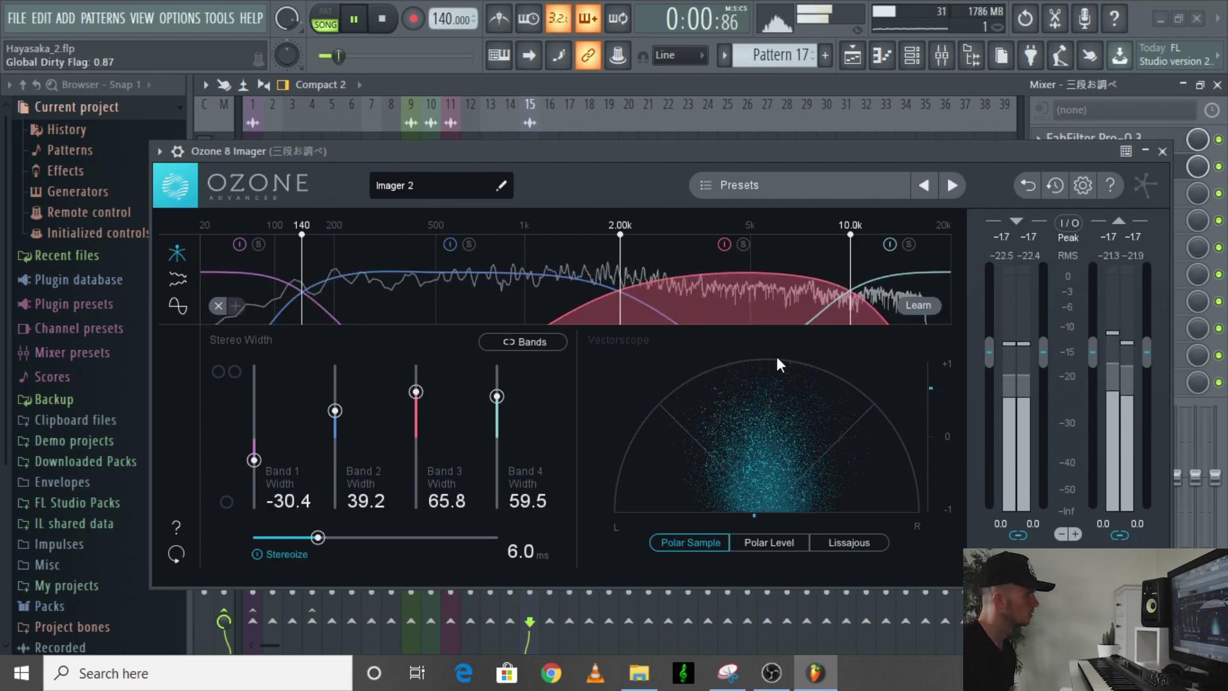
key(space)
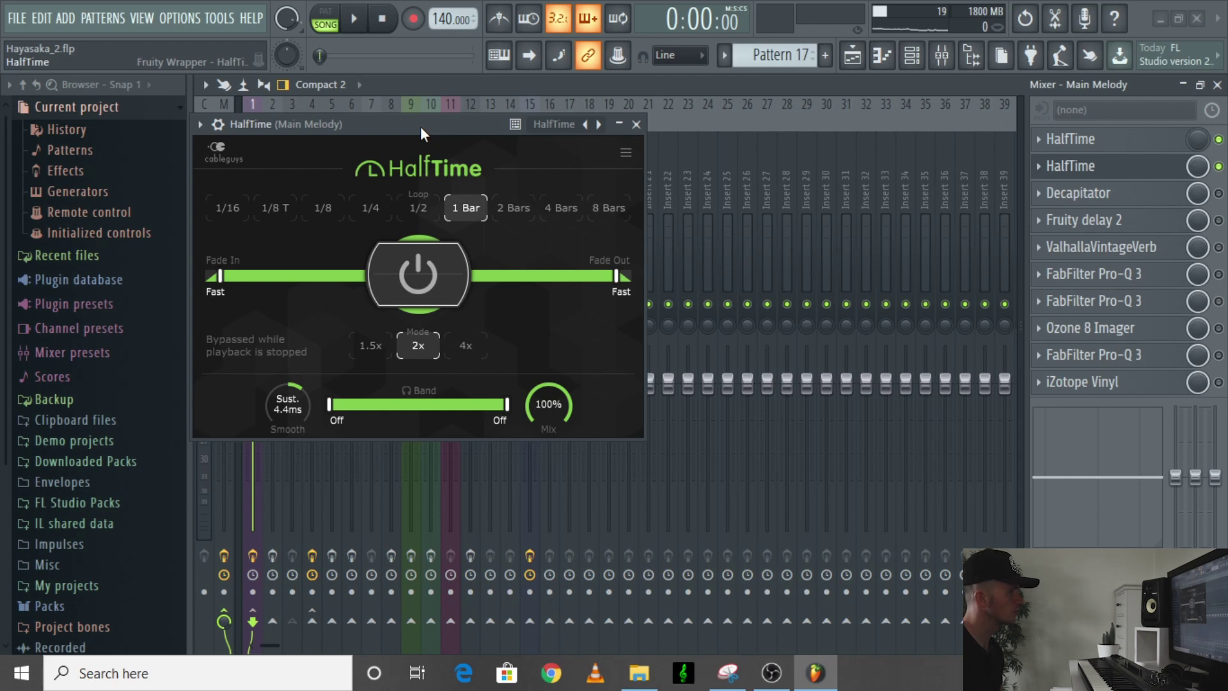
- Bypass the second HalfTime on the Main Melody track and audition the melody with Decapitator enabled and open
key(space)
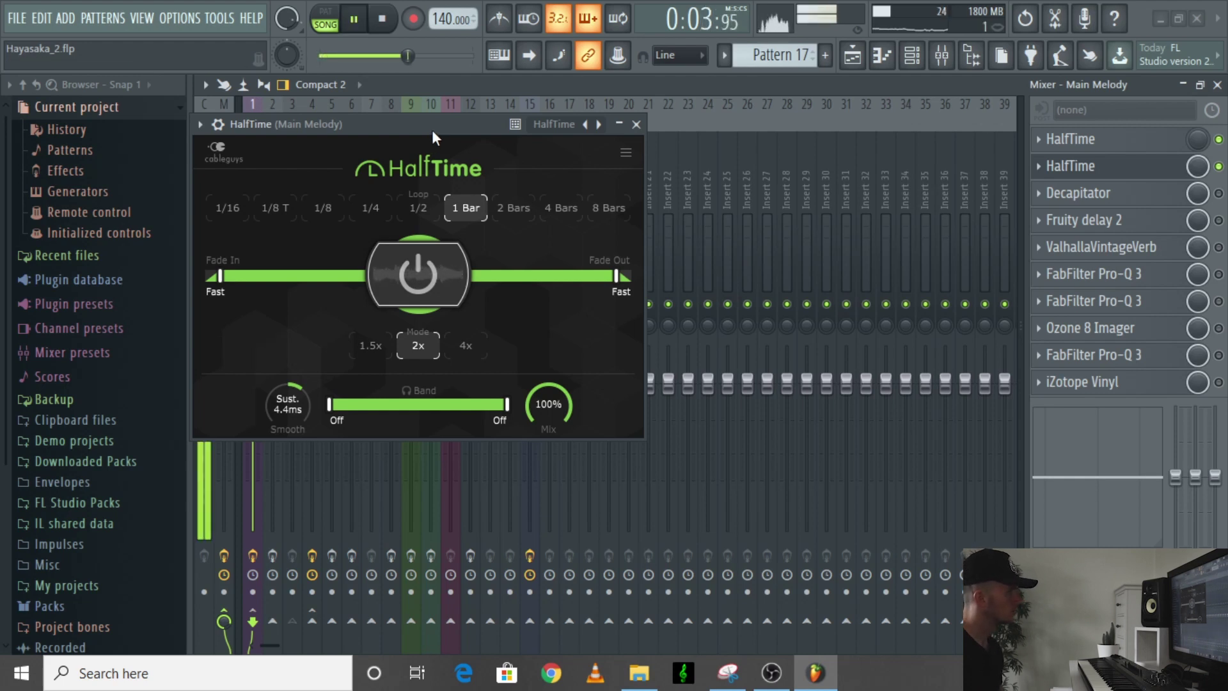
click(1220, 167)
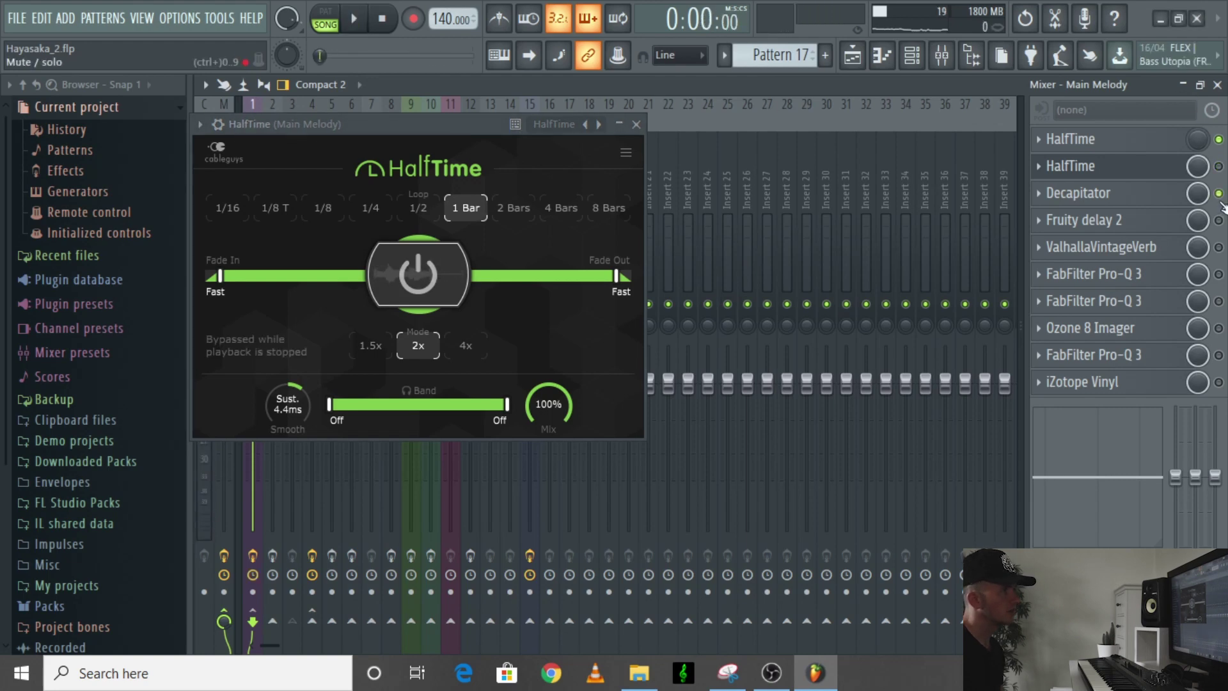
click(1123, 197)
key(space)
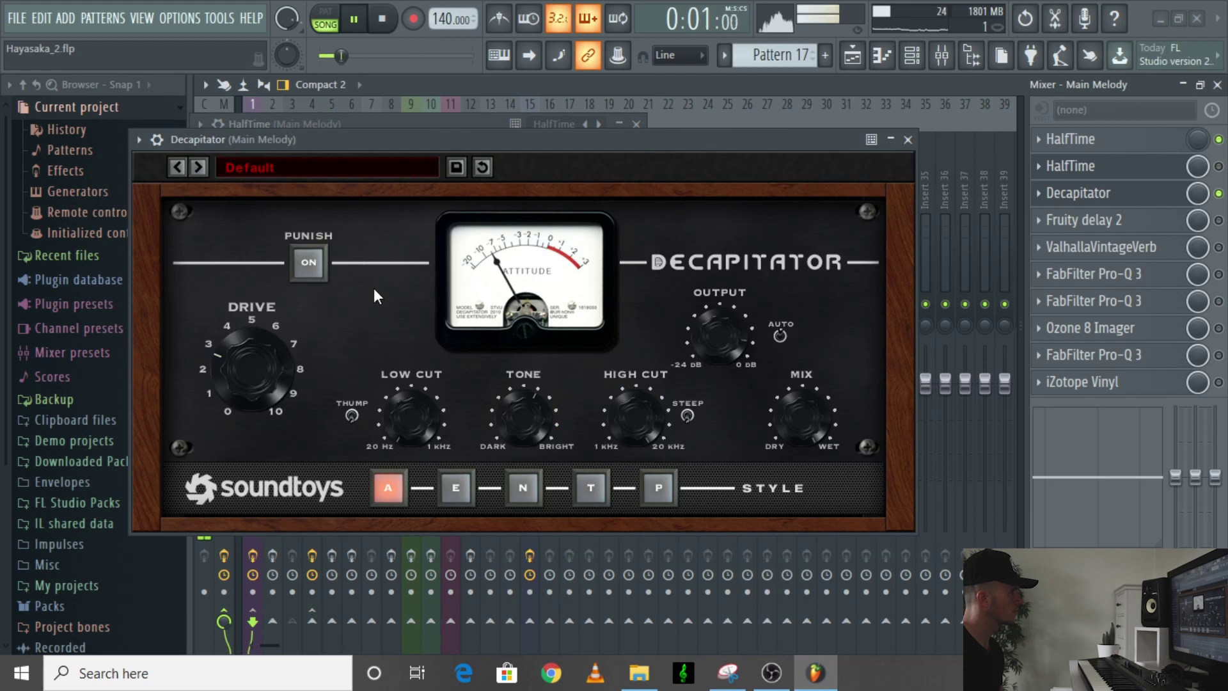
- Enable Fruity delay 2 and ValhallaVintageVerb on the Main Melody track and open both to show their settings
click(1219, 220)
click(1161, 231)
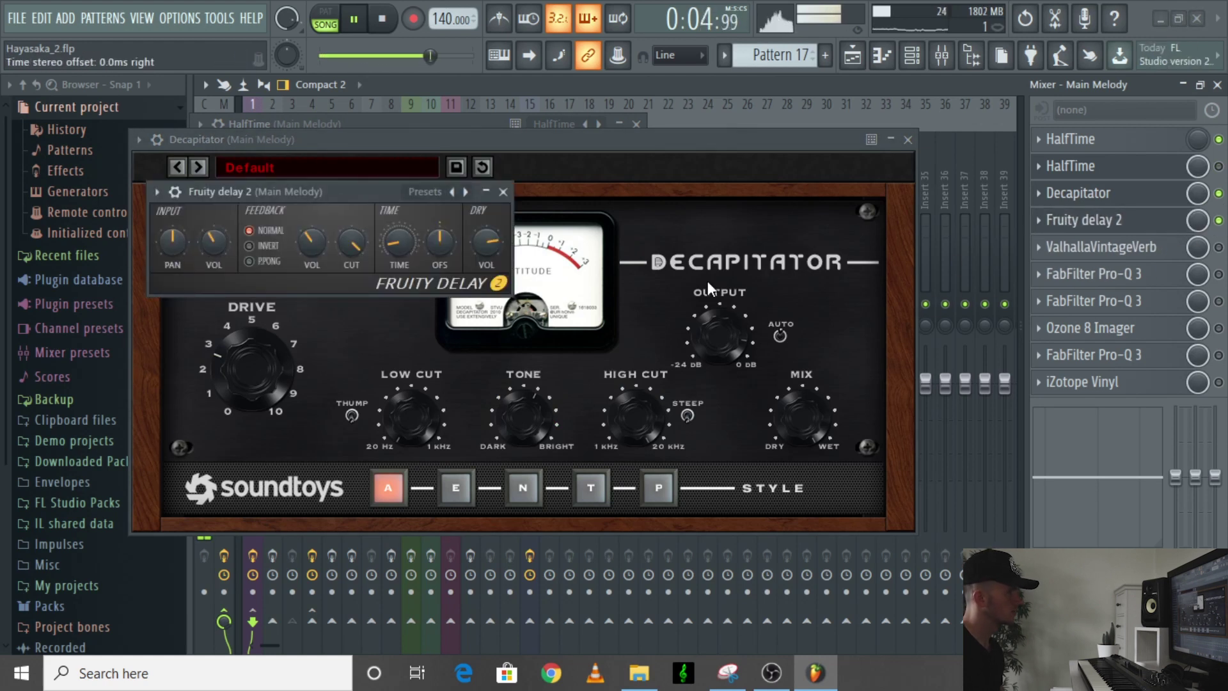
click(1220, 247)
click(1149, 248)
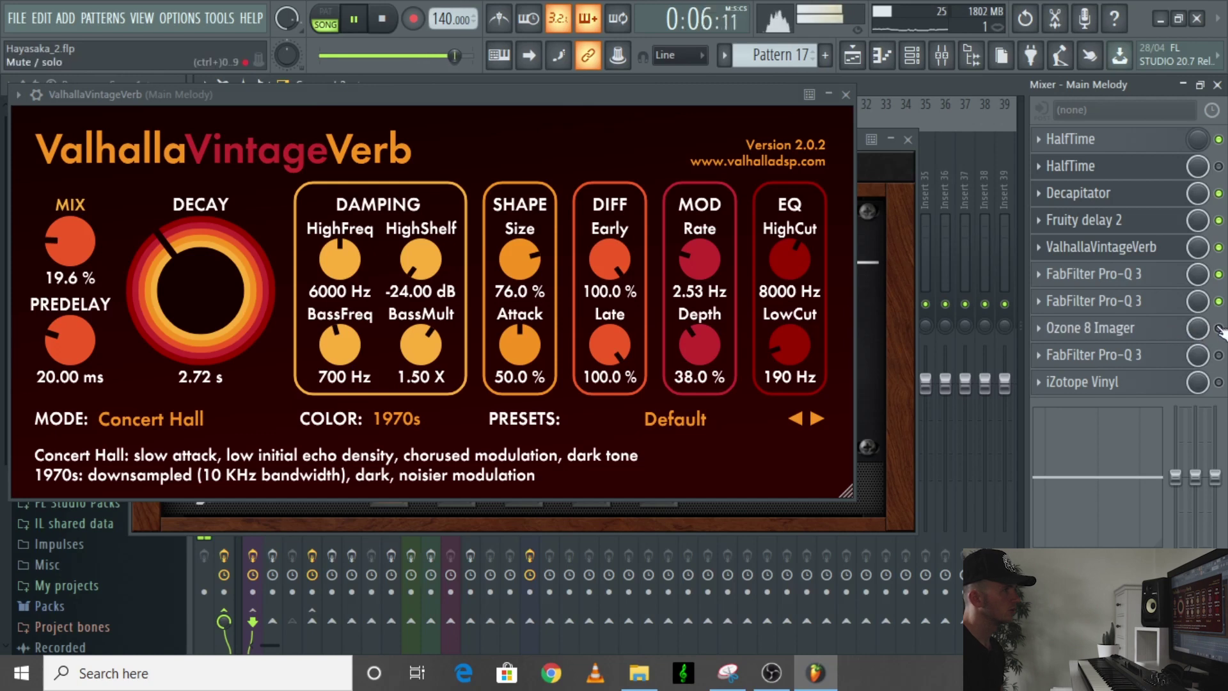
- With Ozone 8 Imager and the ninth-slot FabFilter Pro-Q 3 enabled, inspect each effect's settings and audition the Pro-Q 3's mid low cut
click(1126, 328)
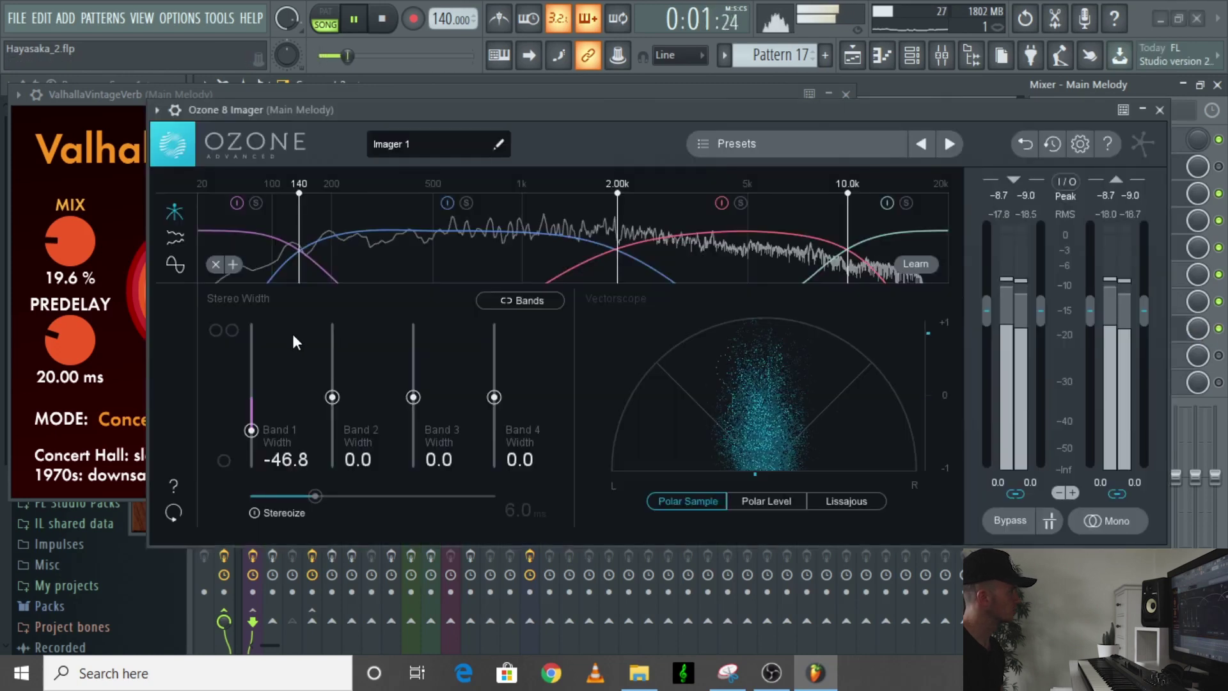
click(1160, 110)
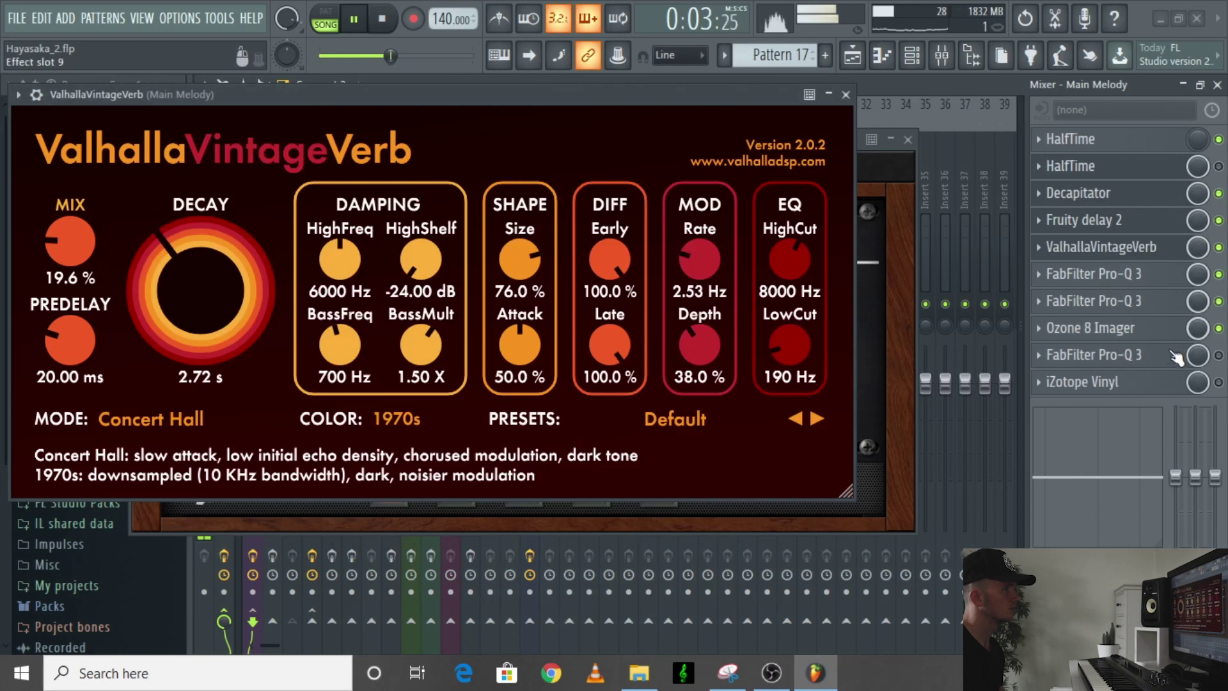
key(space)
click(1126, 355)
mouse_move(410, 343)
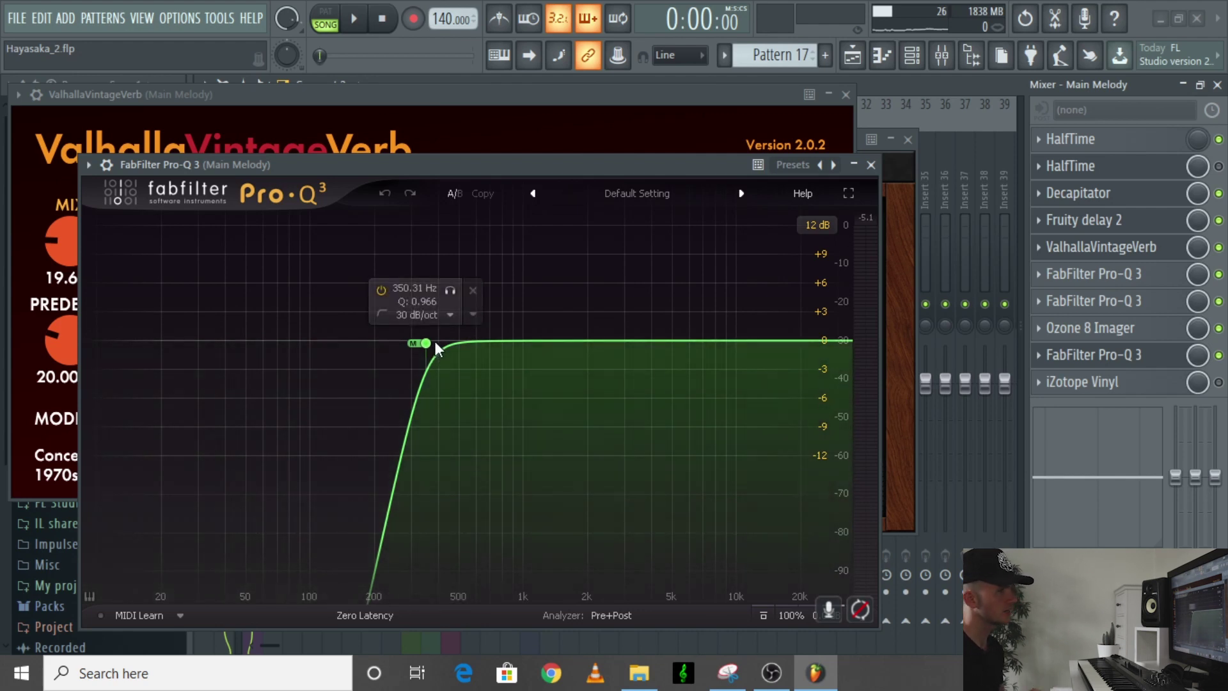
key(space)
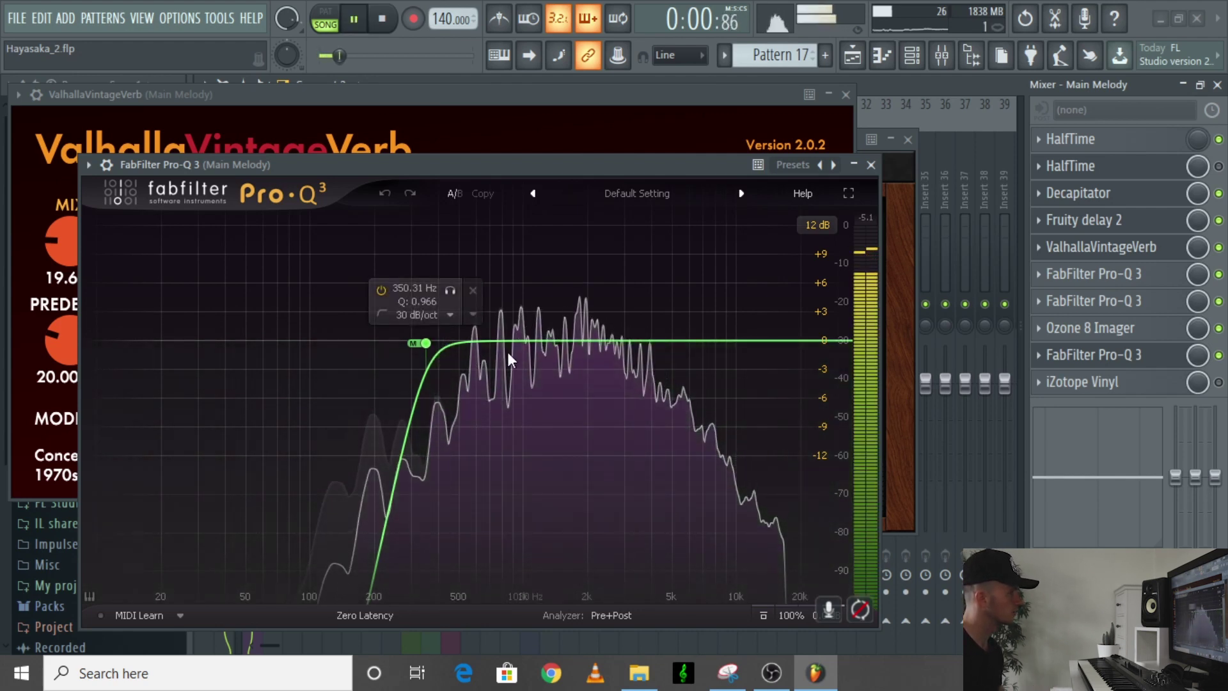
key(space)
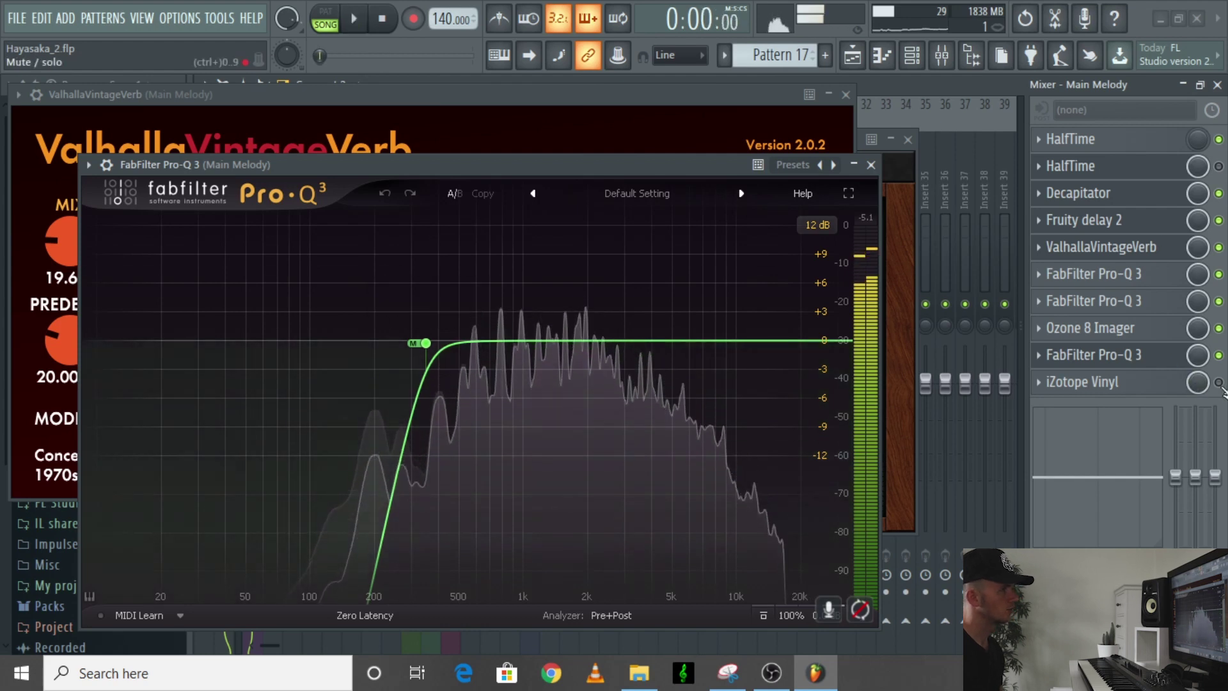
- Open iZotope Vinyl with the effect enabled, audition the full Main Melody chain and close the open Pro-Q 3 window
click(1092, 383)
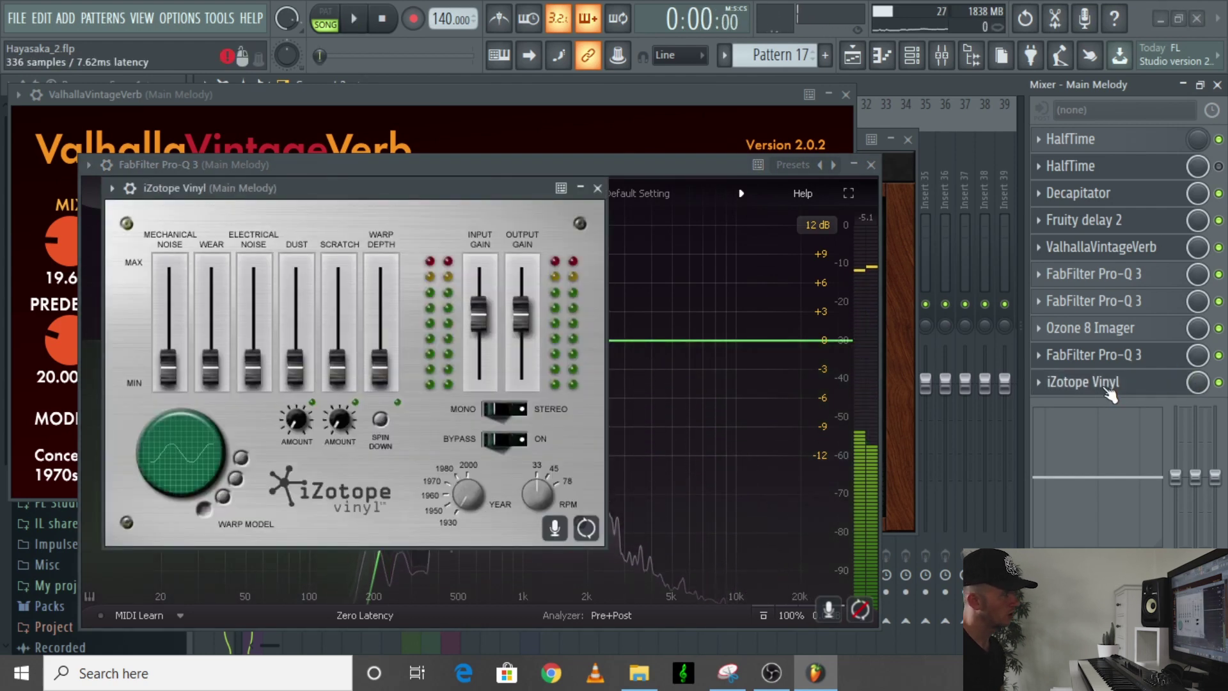
key(space)
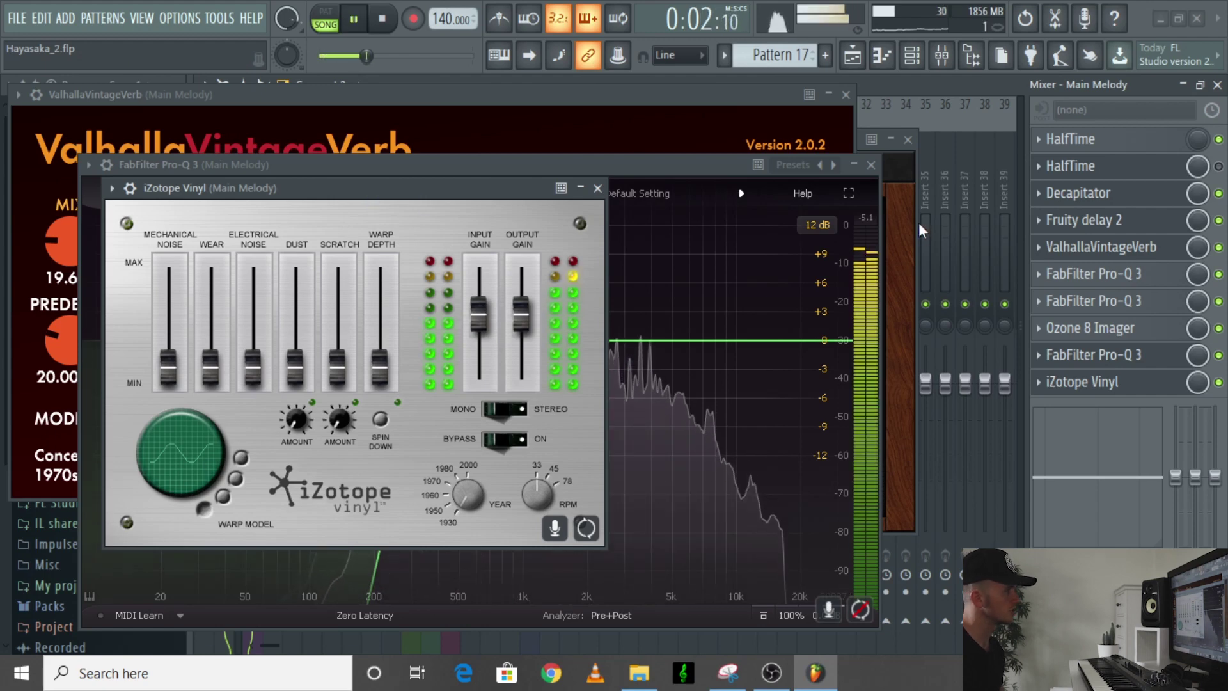
click(871, 164)
click(870, 164)
key(space)
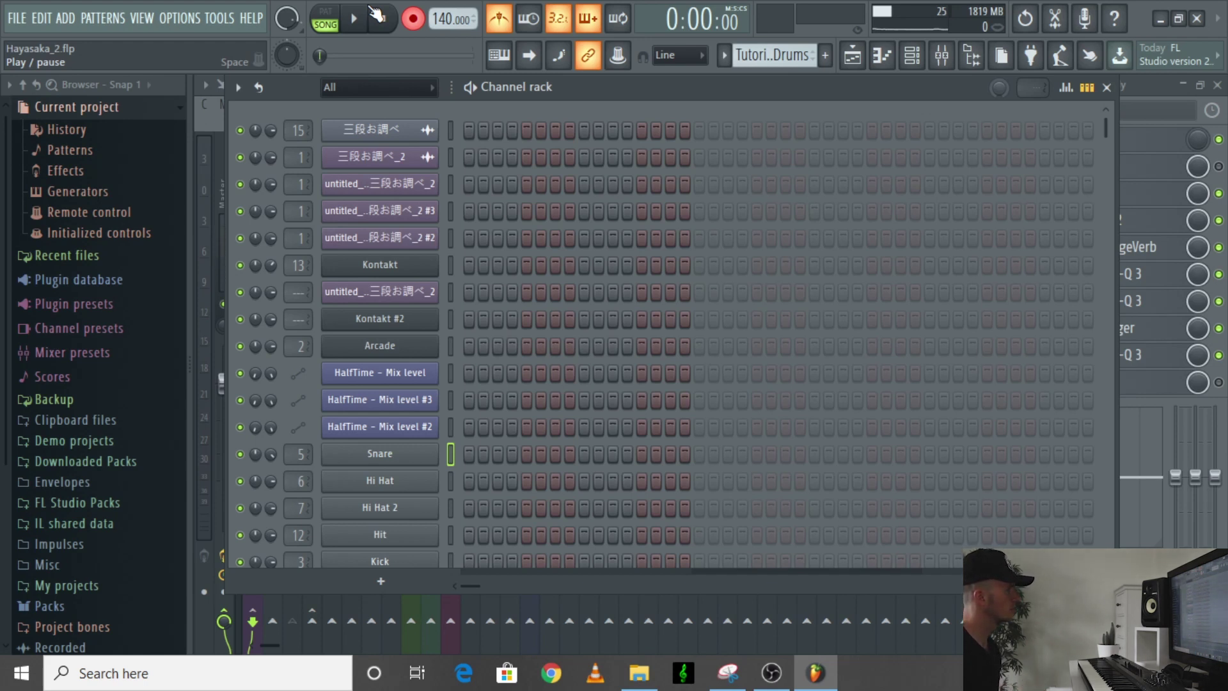
- Record a live snare pattern on the Snare channel over the melody and stop recording
click(370, 11)
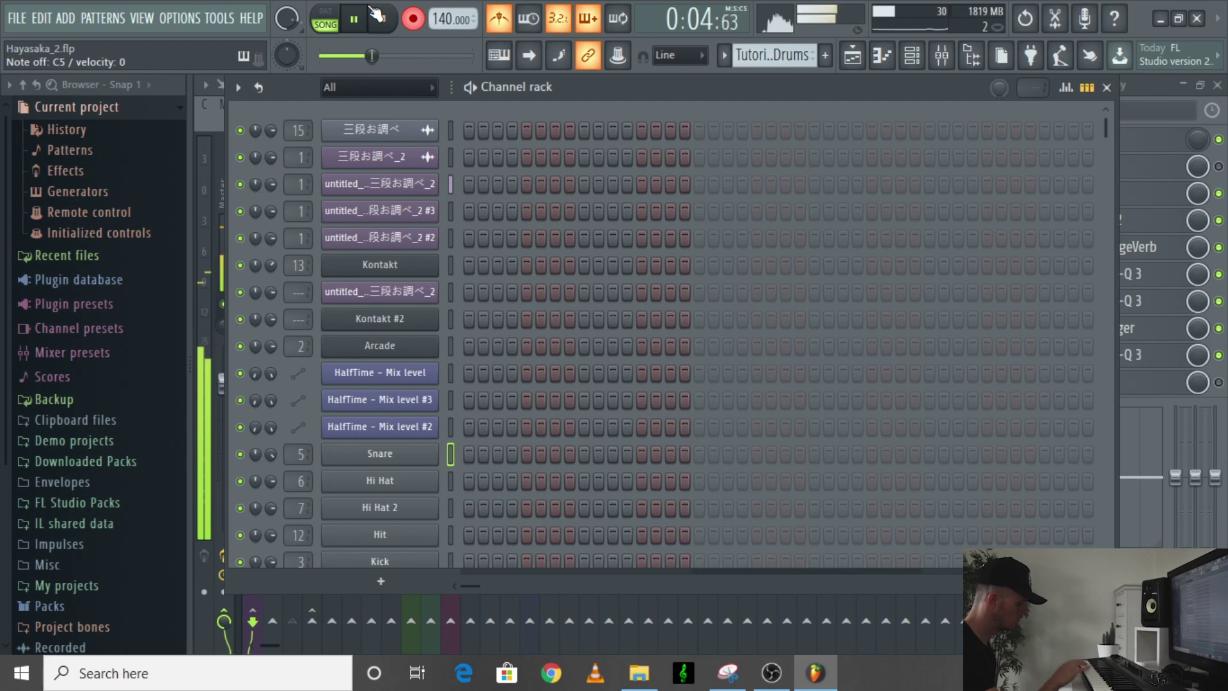
click(377, 15)
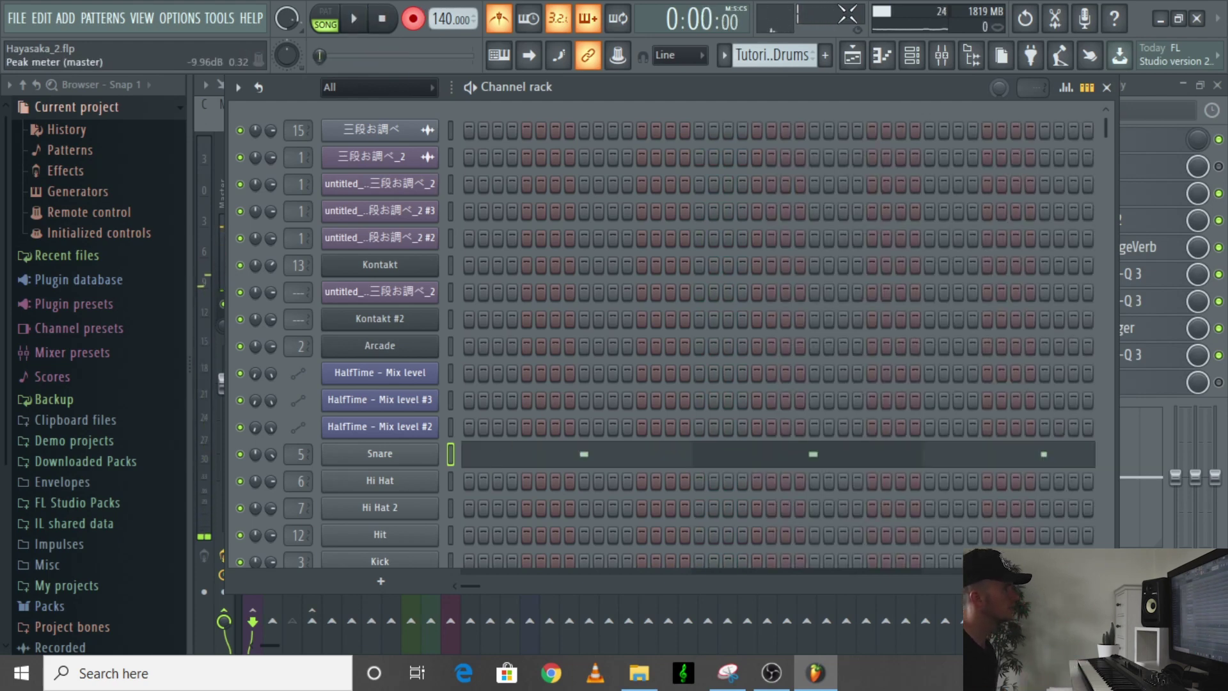
- Fill the Hi Hat channel with a hit on every second step and open its piano roll
right_click(435, 481)
click(620, 452)
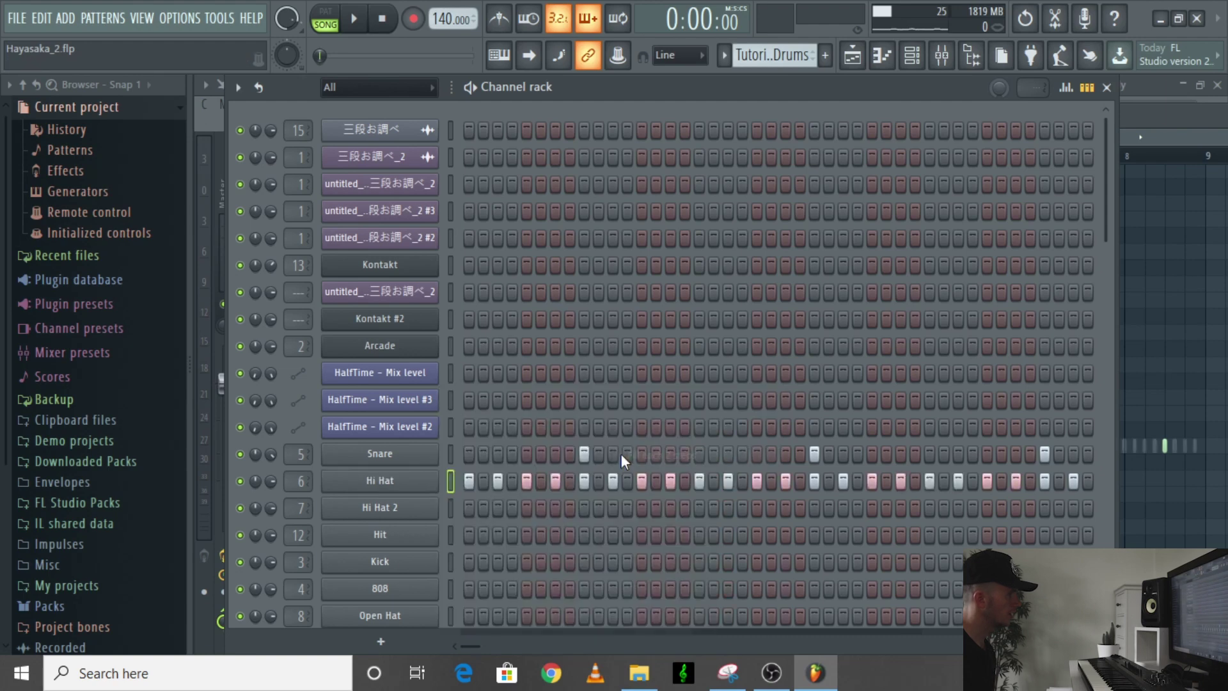
key(F7)
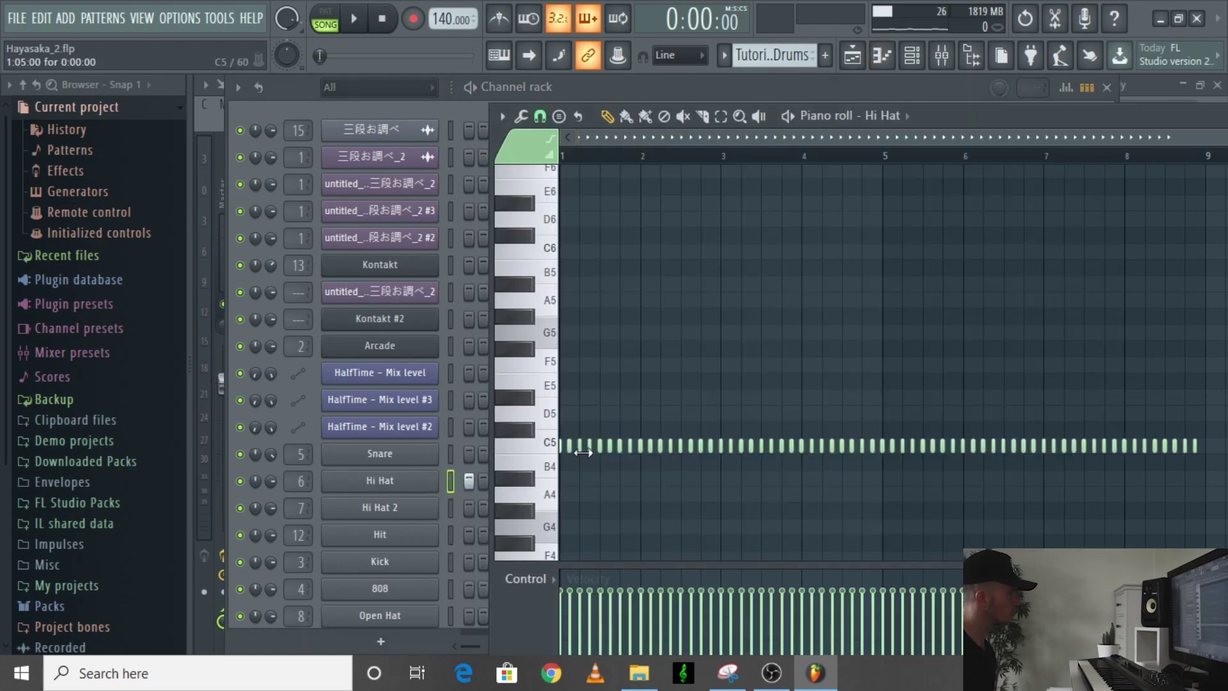
- Add short extra C5 notes between the regular hi-hat hits to create rolls across the eight-bar pattern
scroll(576, 466, up, 4)
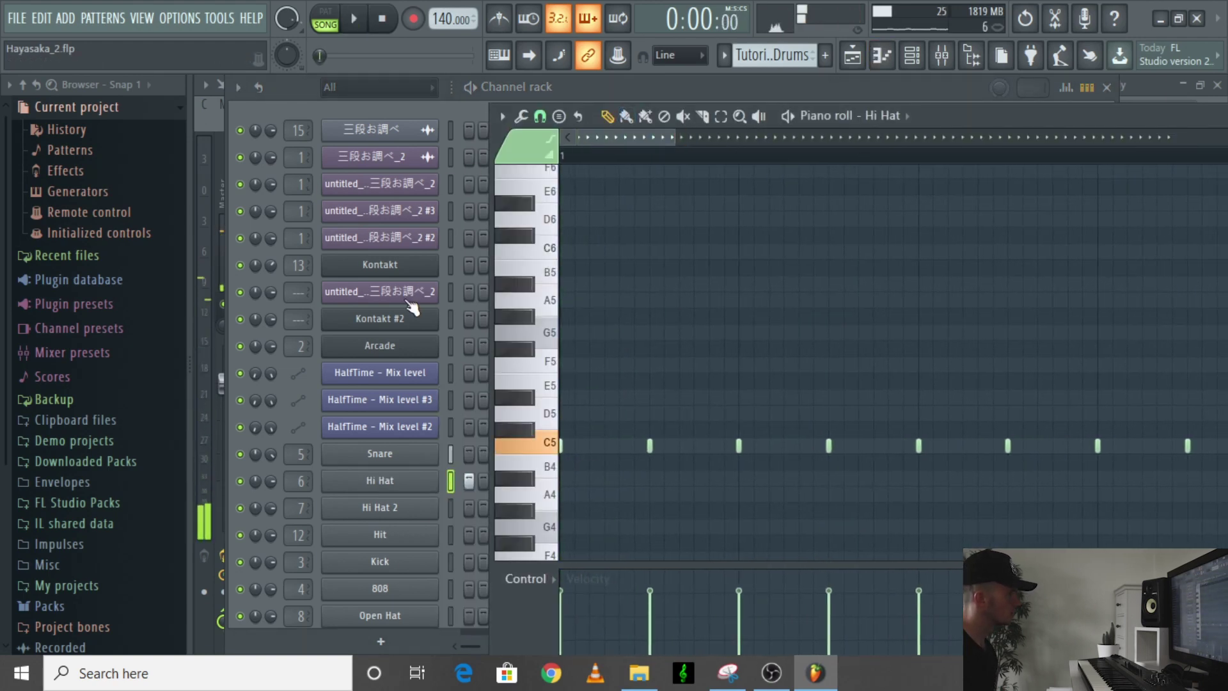
click(589, 453)
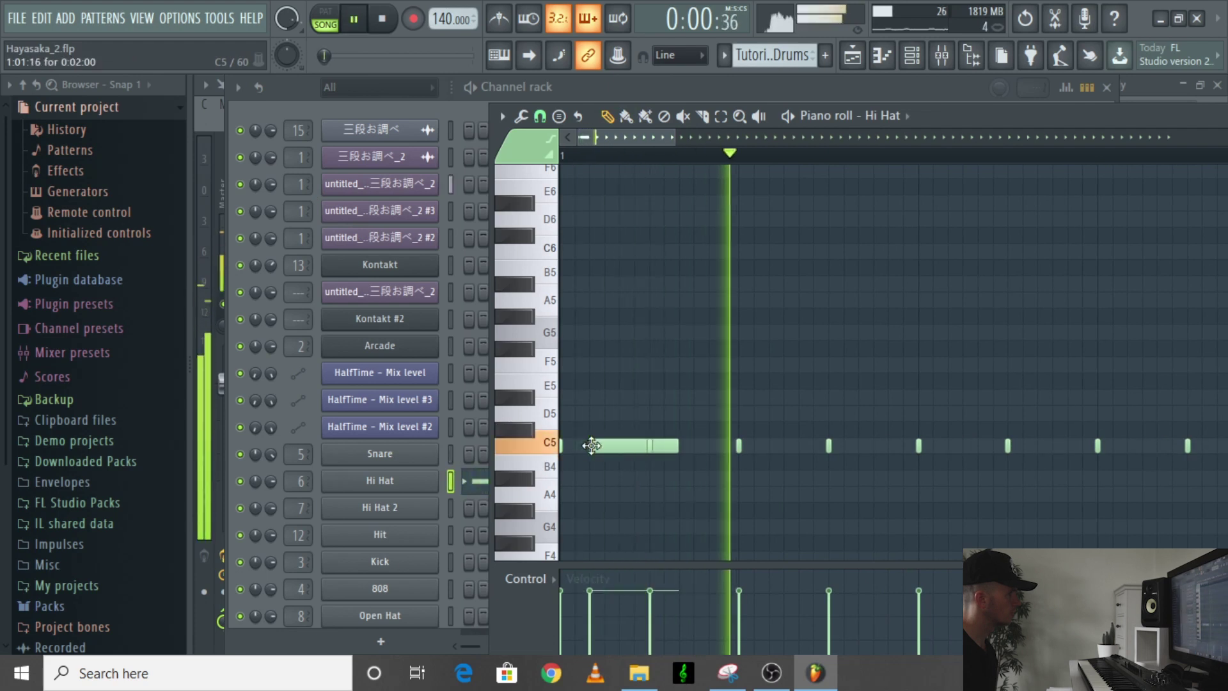
right_click(653, 448)
key(space)
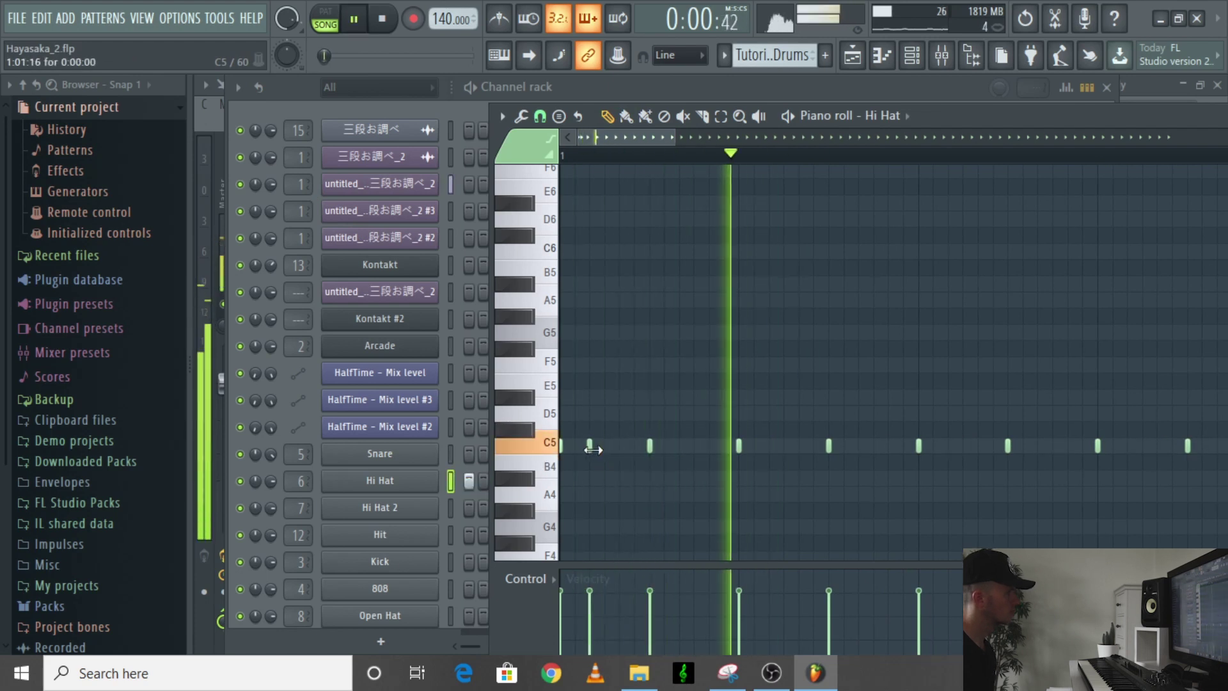
key(space)
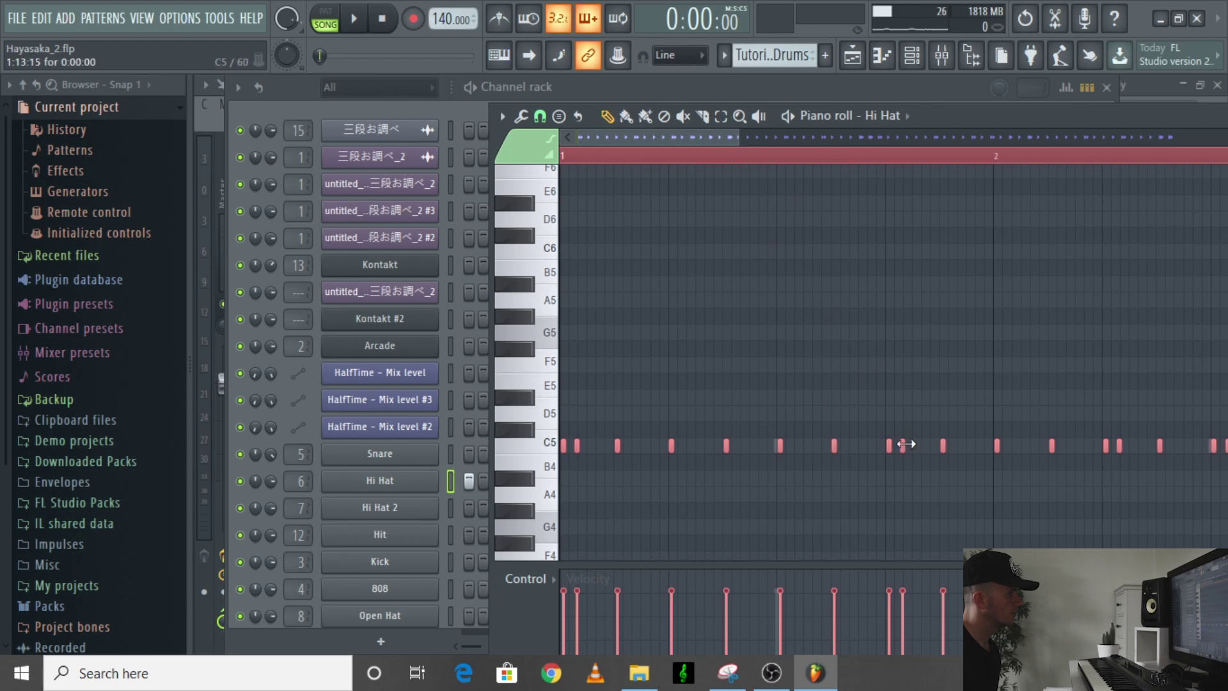
- Examine the added hi-hat roll notes up close and play the Hi Hat pattern through with the melody
scroll(645, 457, up, 4)
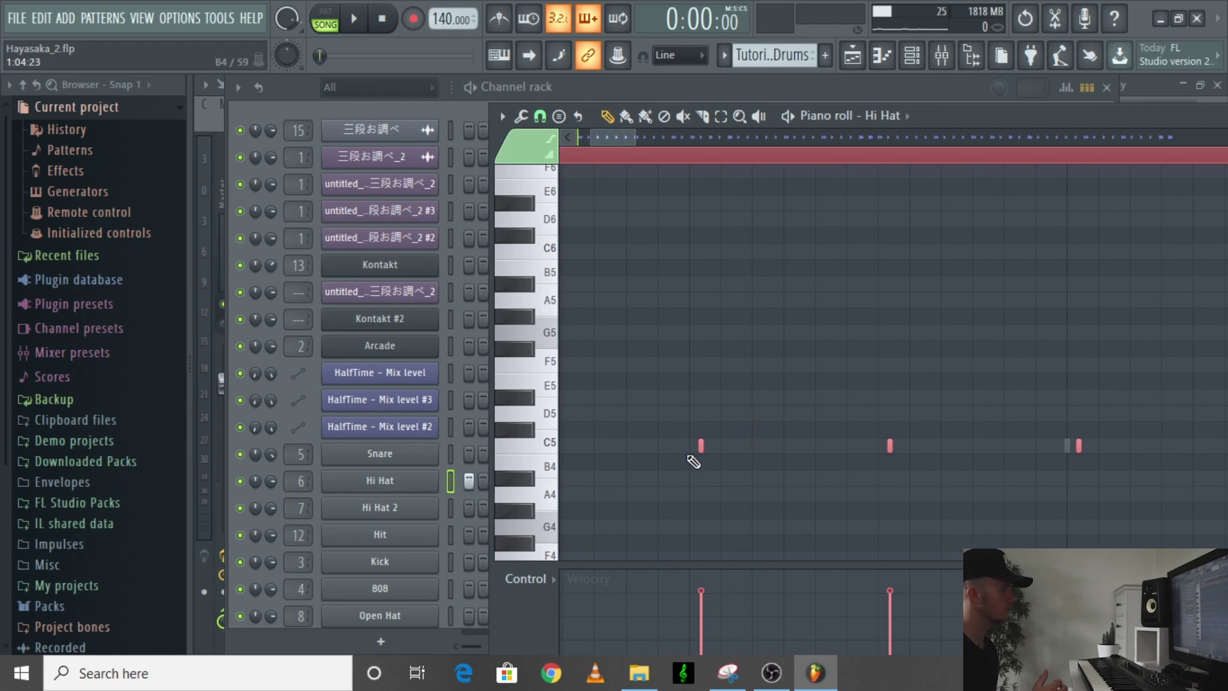
scroll(704, 386, down, 6)
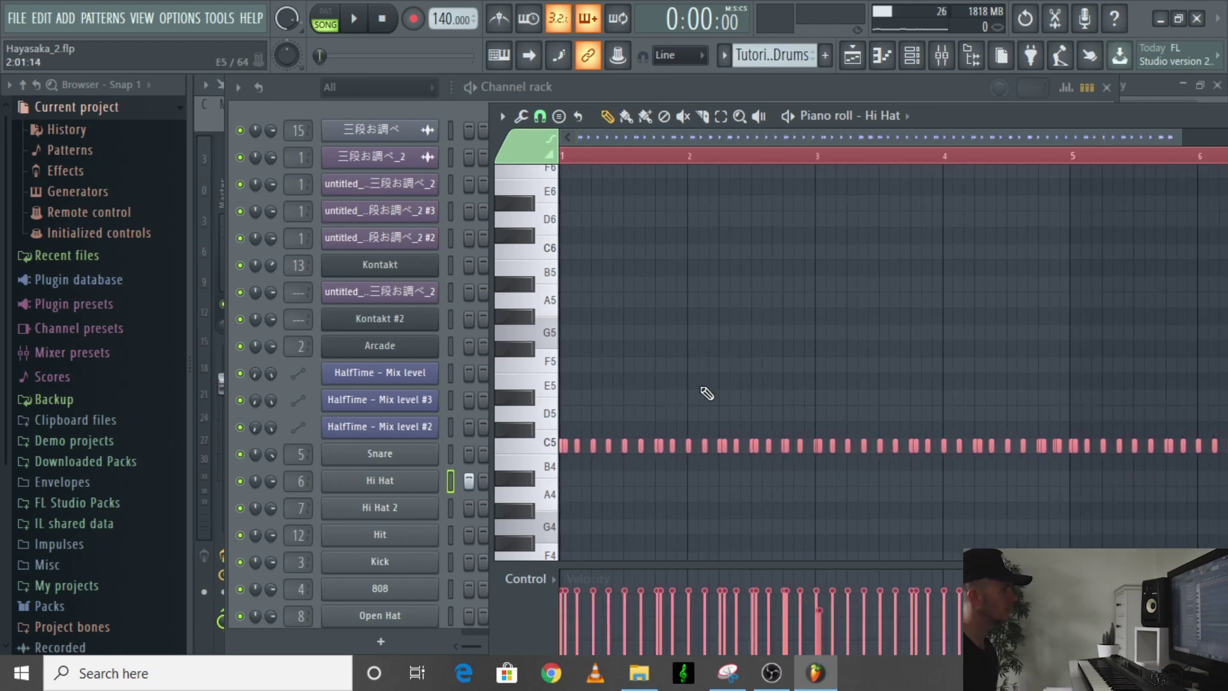
key(space)
scroll(701, 388, down, 1)
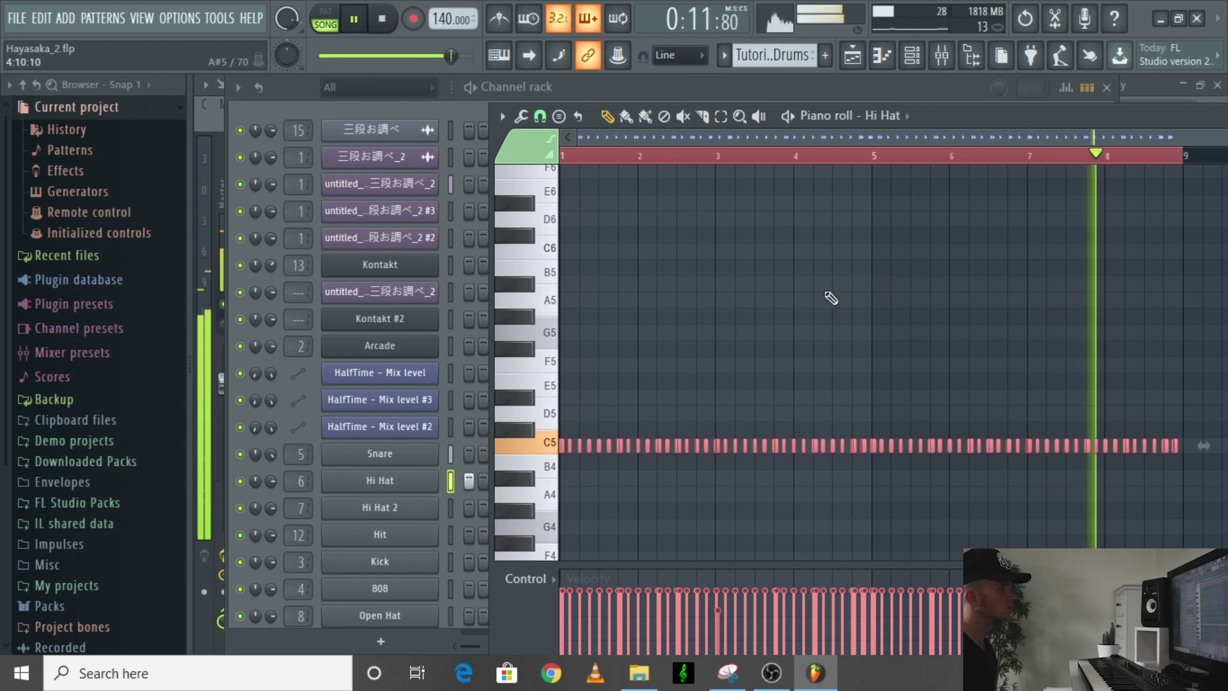
key(space)
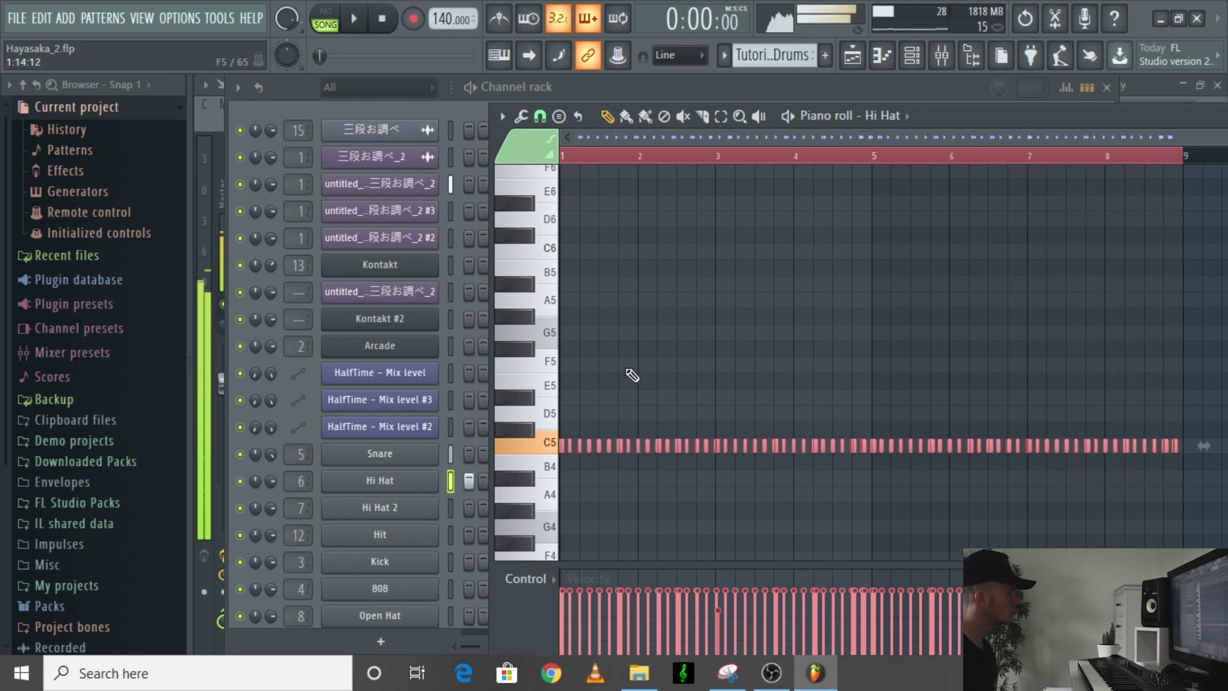
- Add sparse C5 accent notes on the Hi Hat 2 channel and play them back with the beat
key(Down)
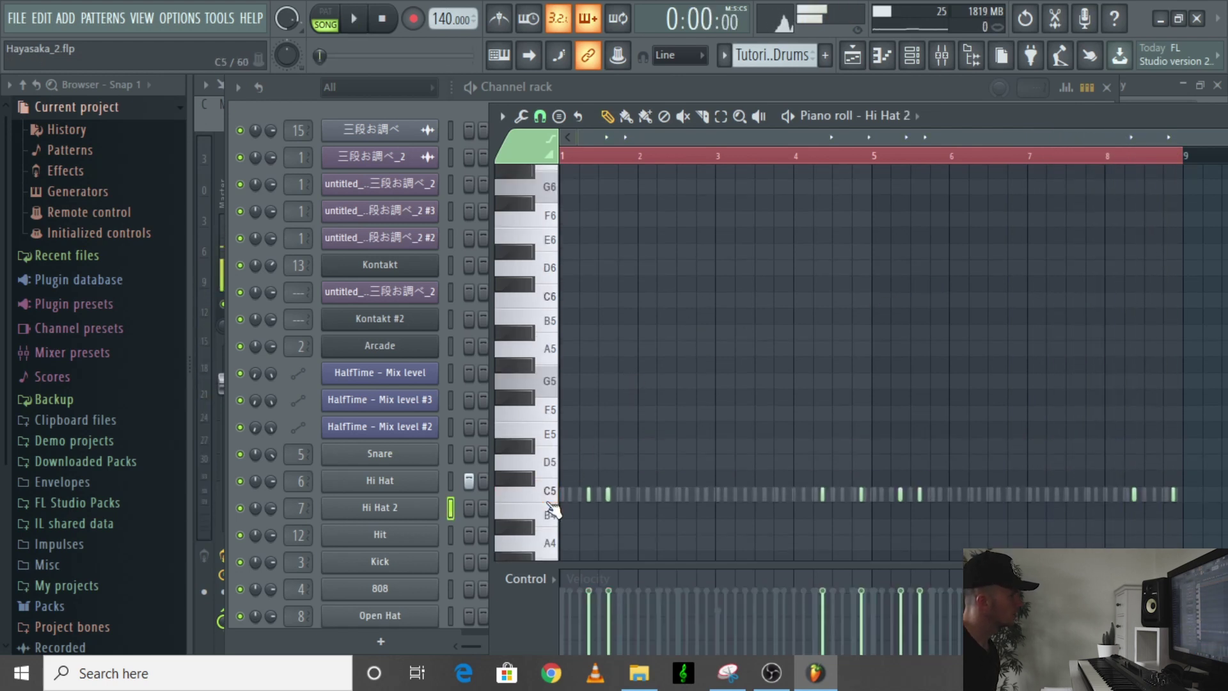
key(space)
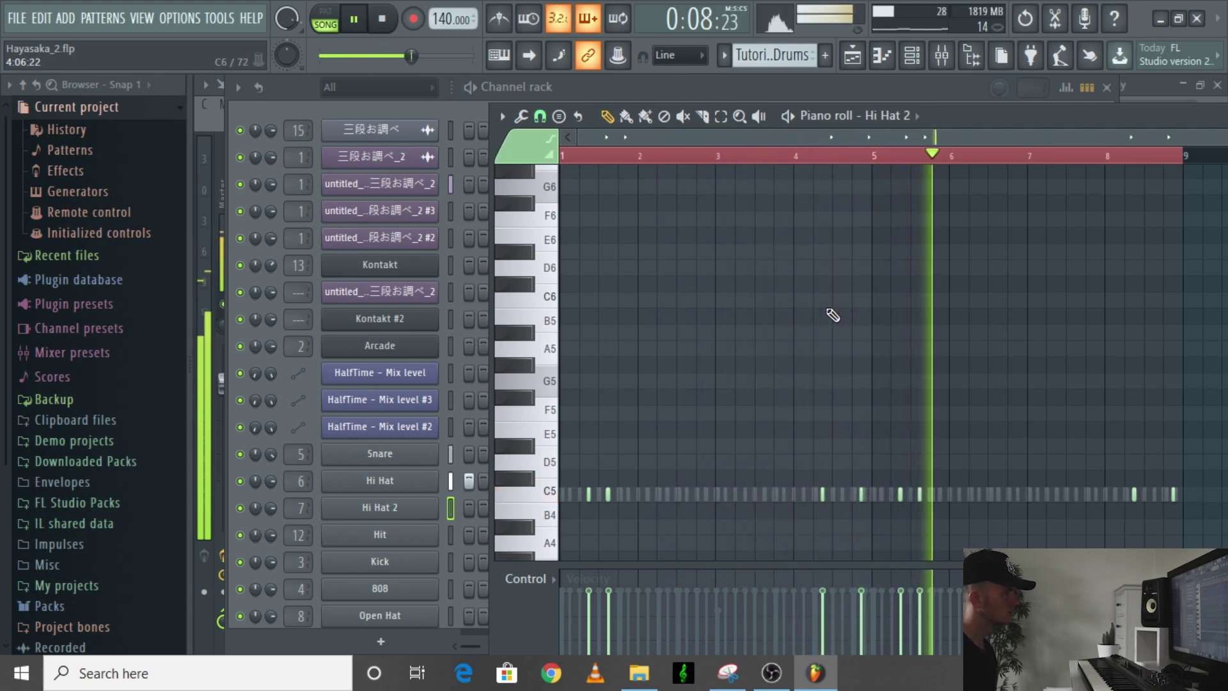
- Record an eight-bar 808 bass pattern on the 808 channel over the beat and play it back
click(451, 589)
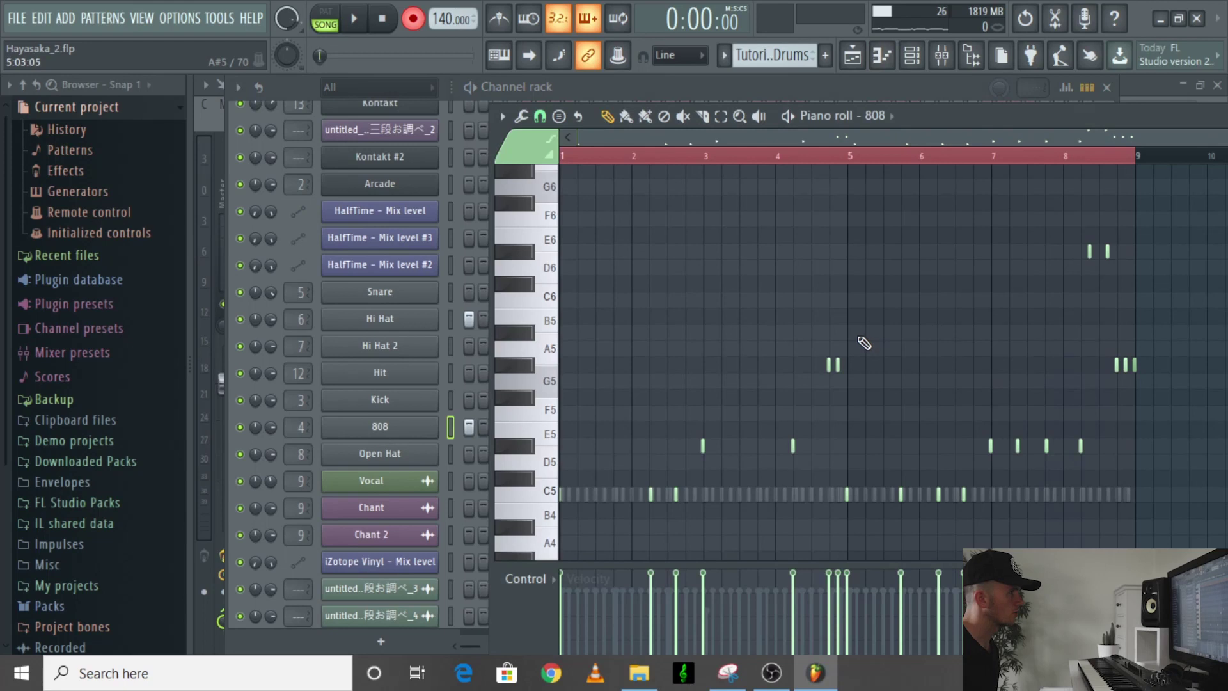
scroll(864, 343, down, 2)
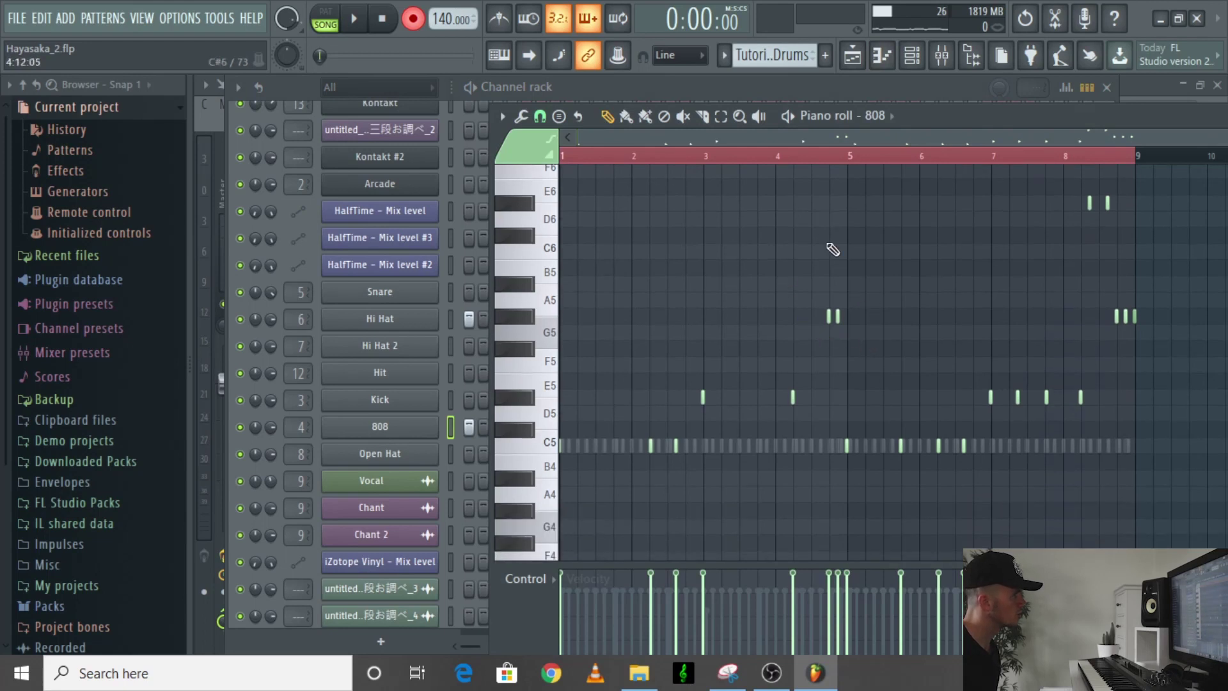
key(space)
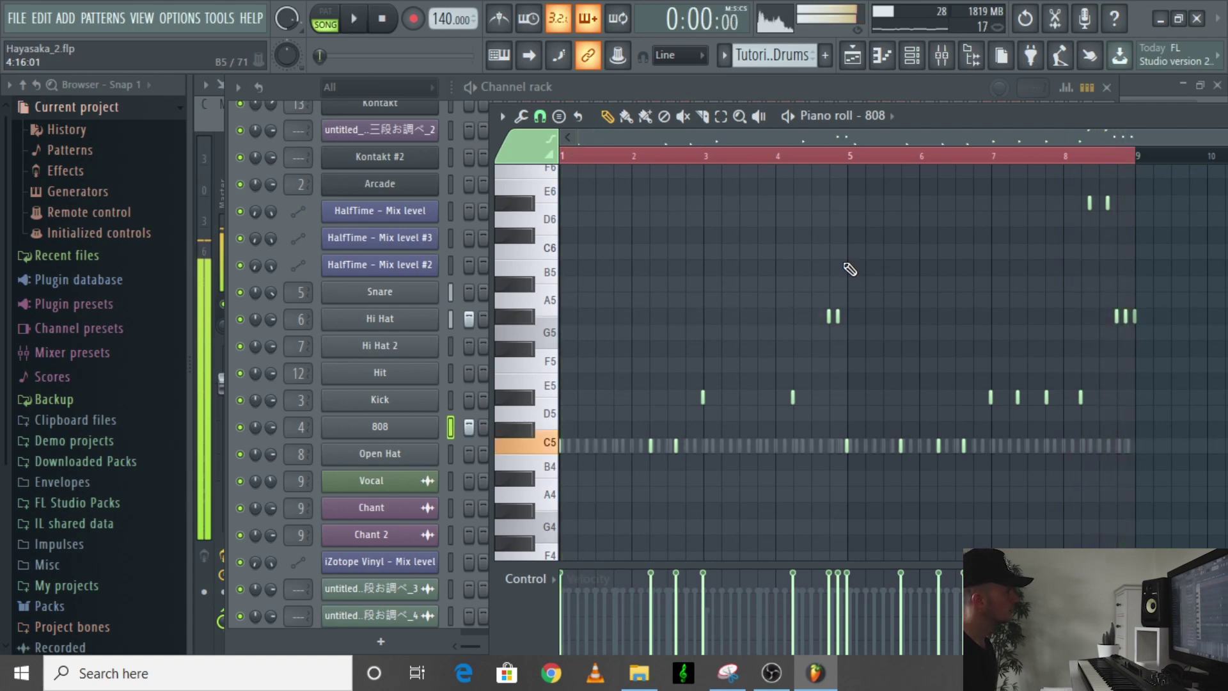
key(space)
- Place open hat hits in bars 1, 4, 5 and 8 on the Open Hat channel and audition the pattern
key(F6)
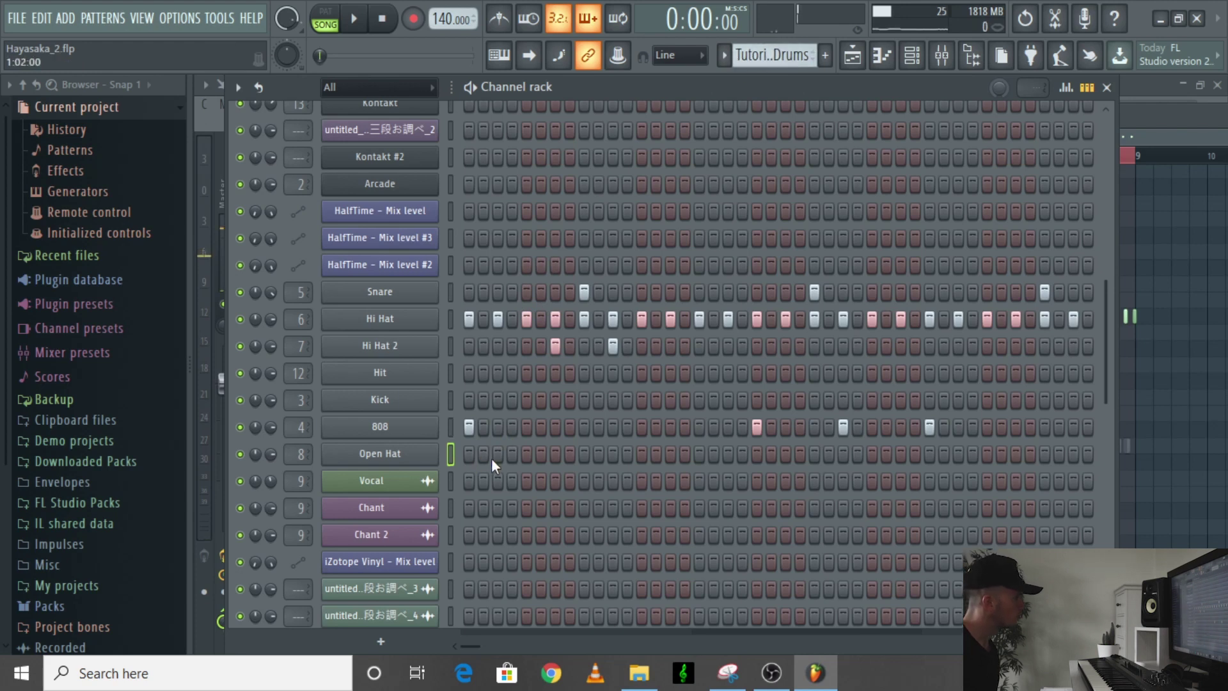
click(525, 455)
key(space)
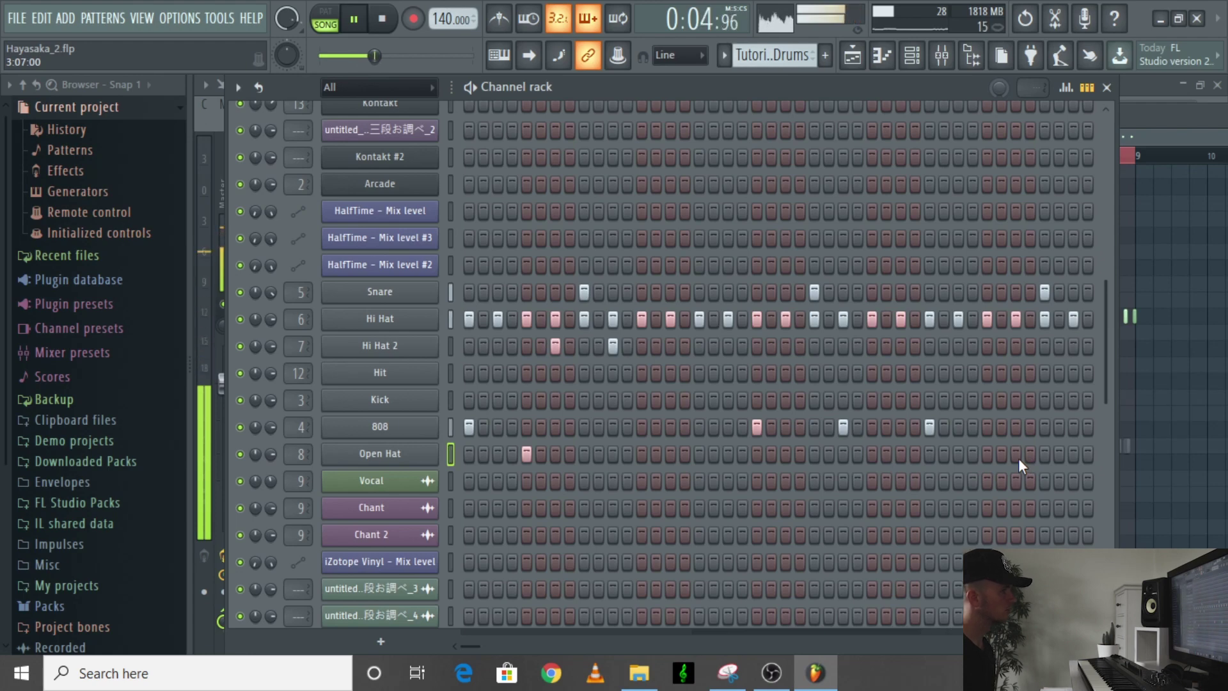
key(F7)
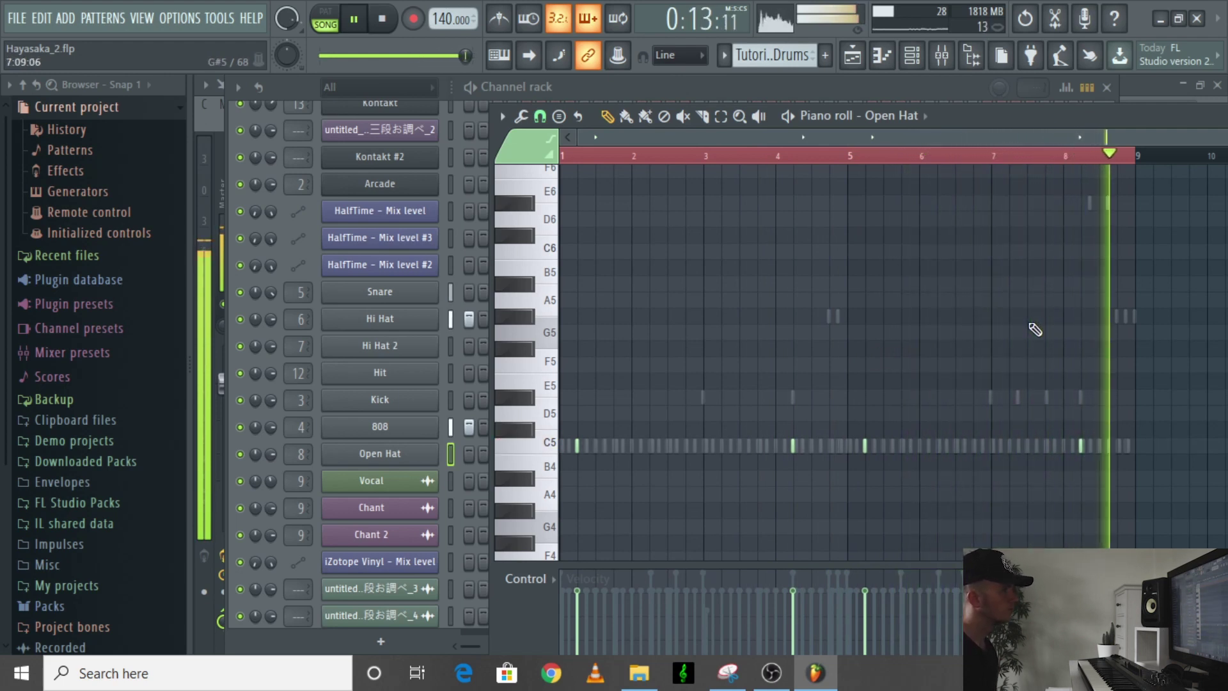
key(space)
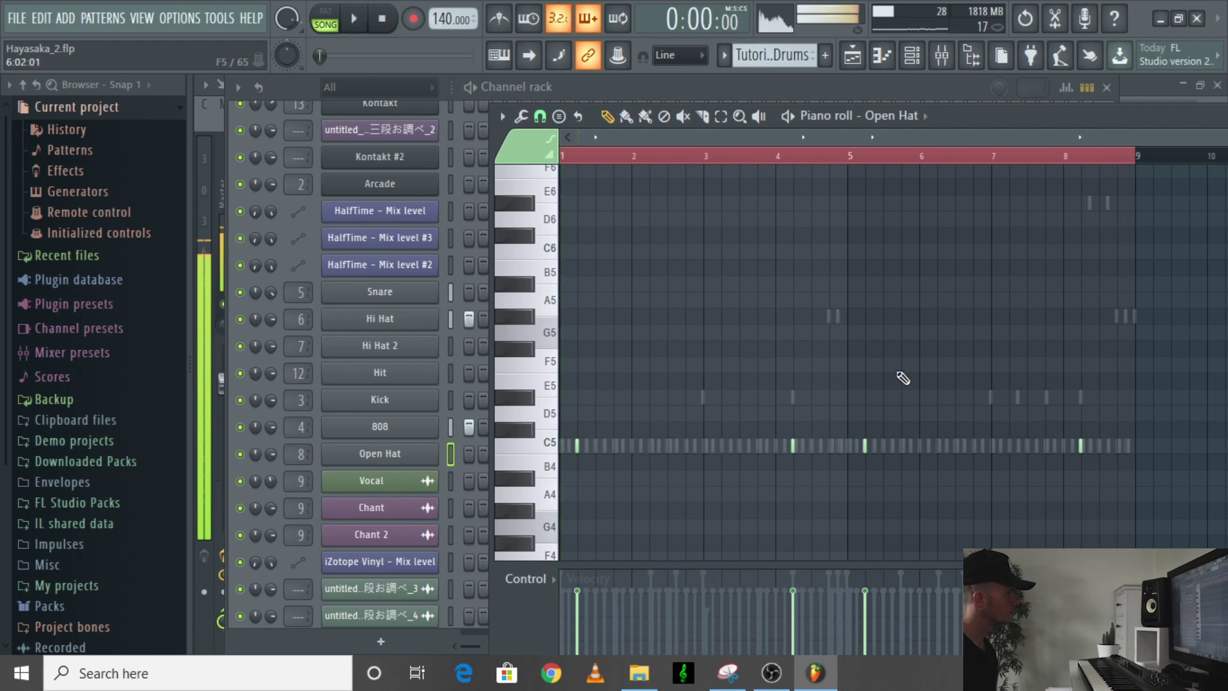
- Copy the 808 notes to the Kick channel and collapse them all onto C5 with the limiter, auditioning the result
click(452, 452)
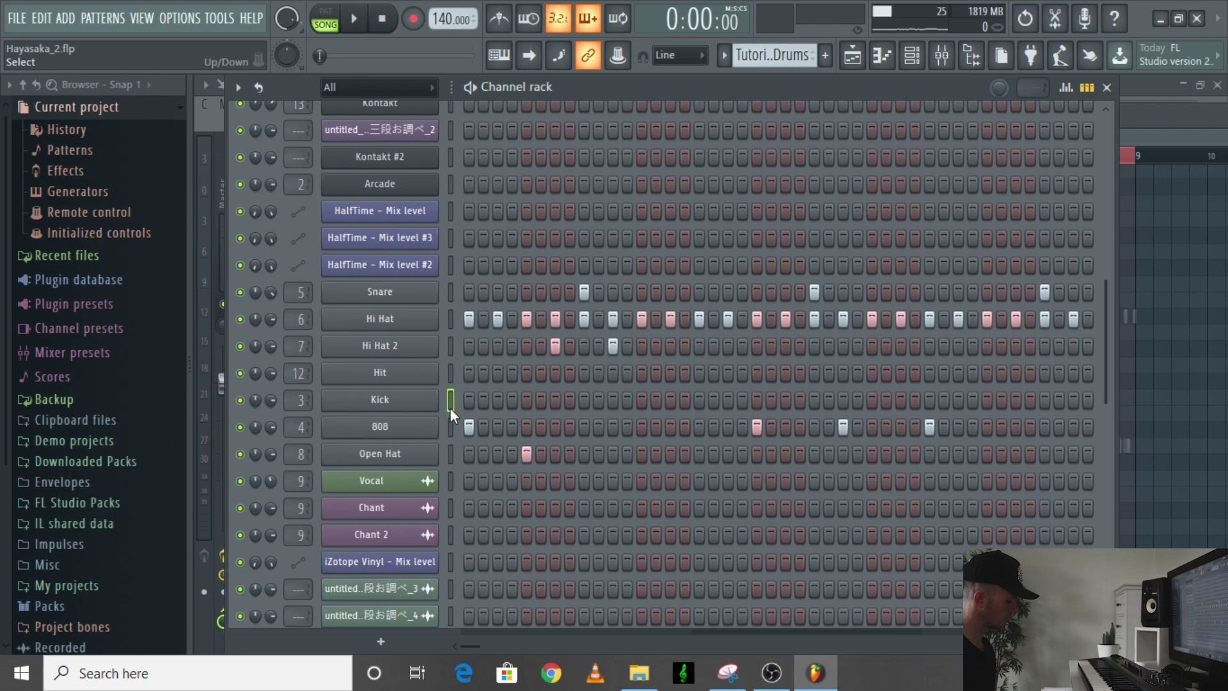
key(F7)
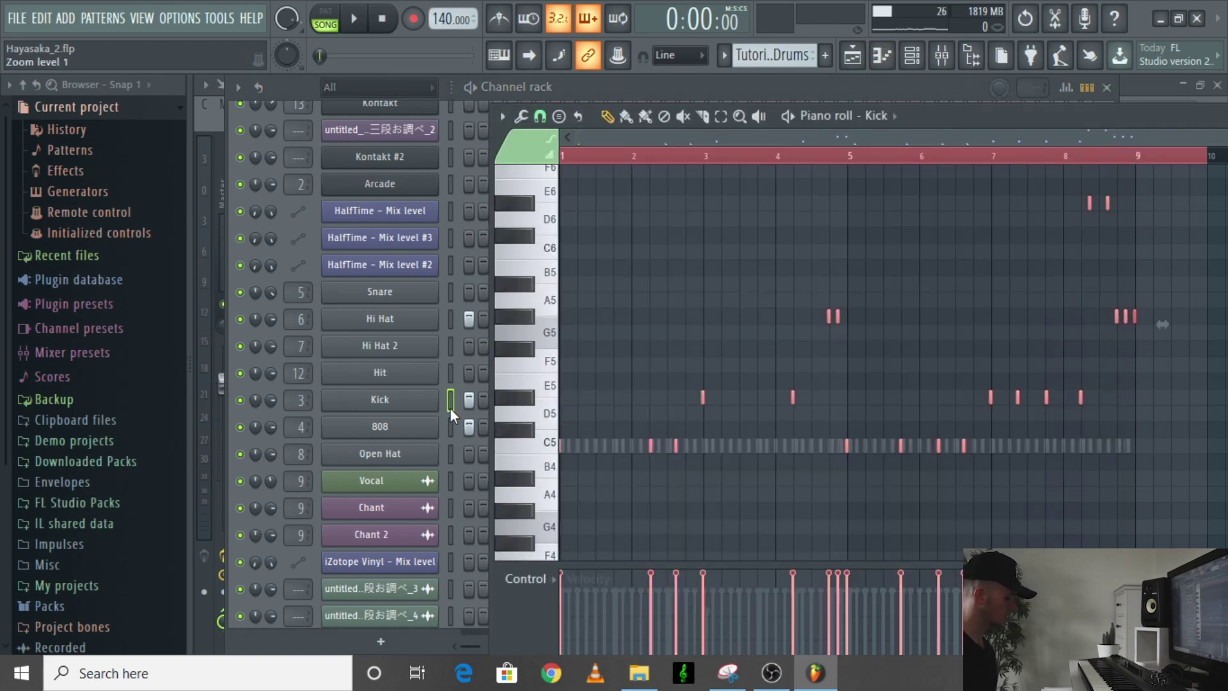
key(alt+k)
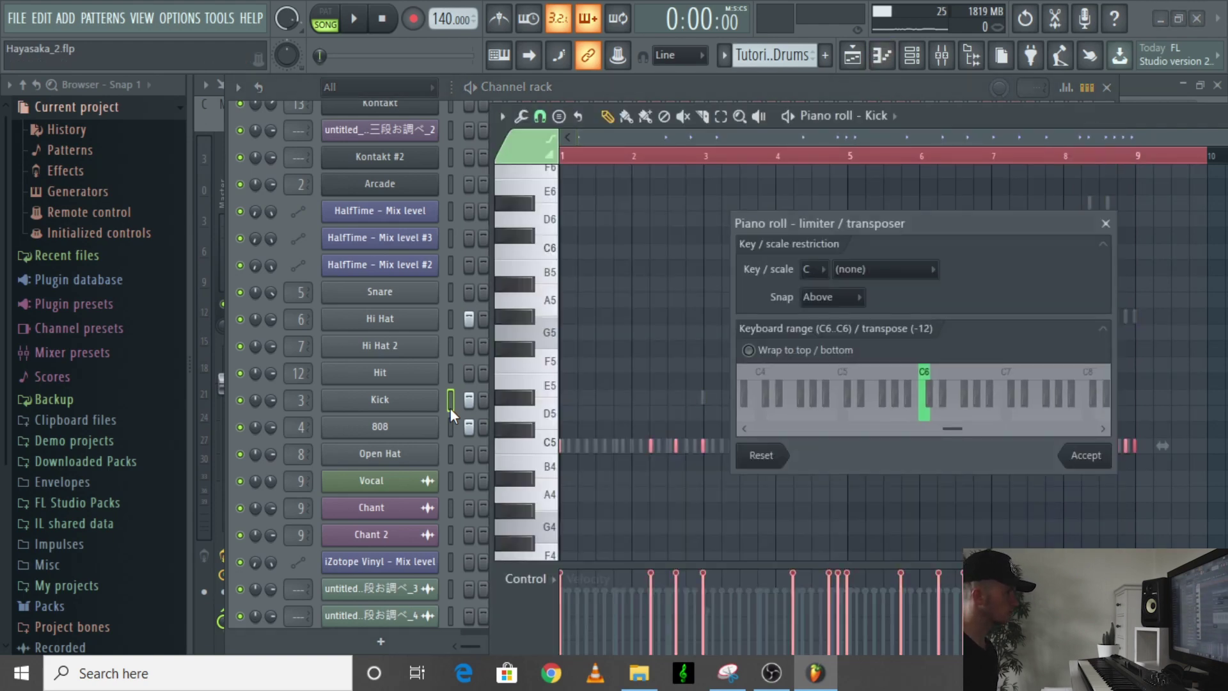
click(1091, 458)
key(space)
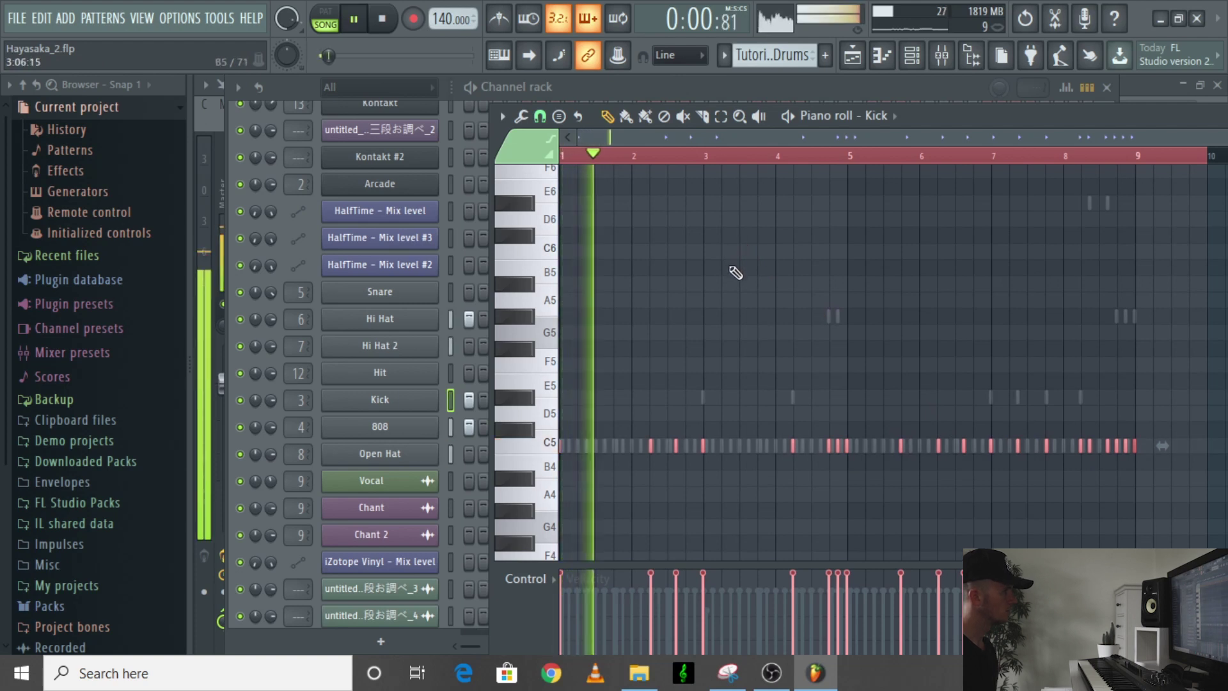
key(space)
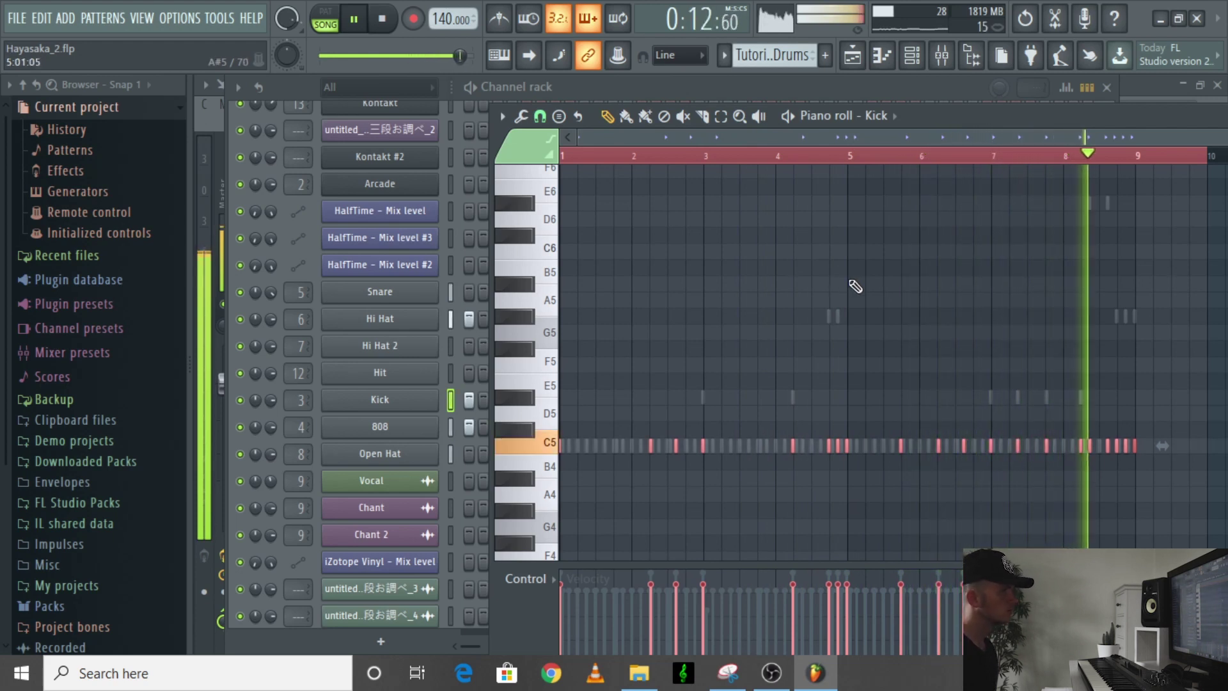
- Place a crash hit on the first step of the Crash channel and audition it with the drums
click(707, 101)
scroll(592, 424, down, 3)
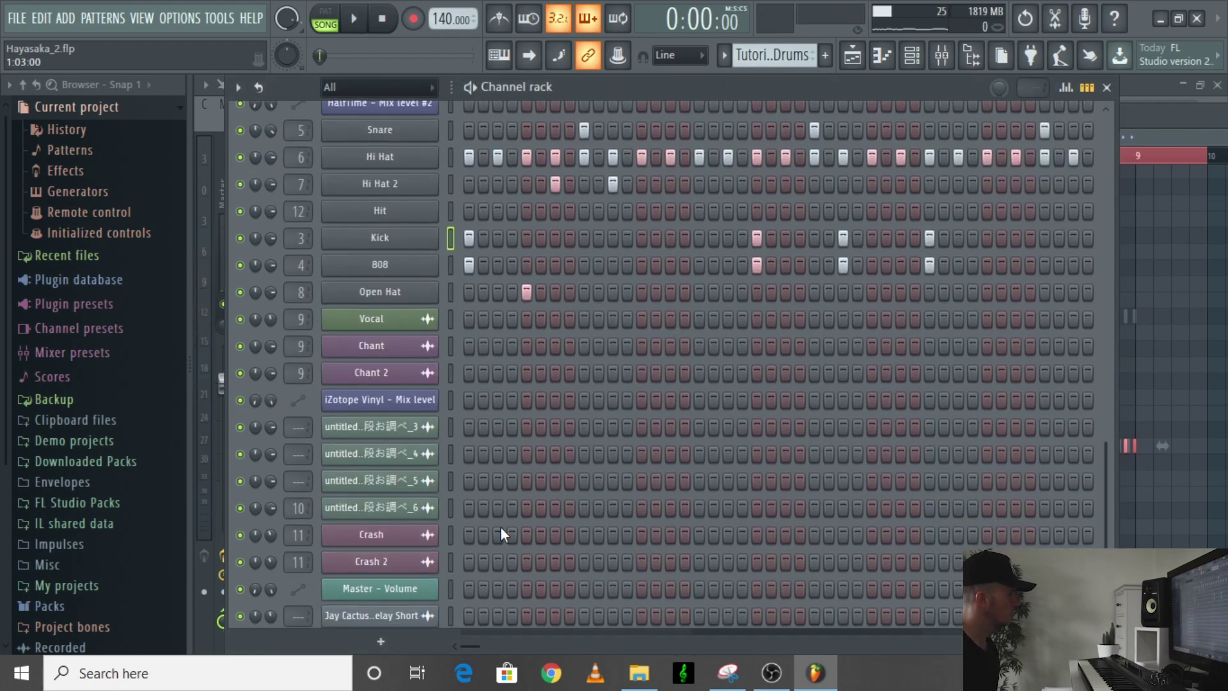
key(space)
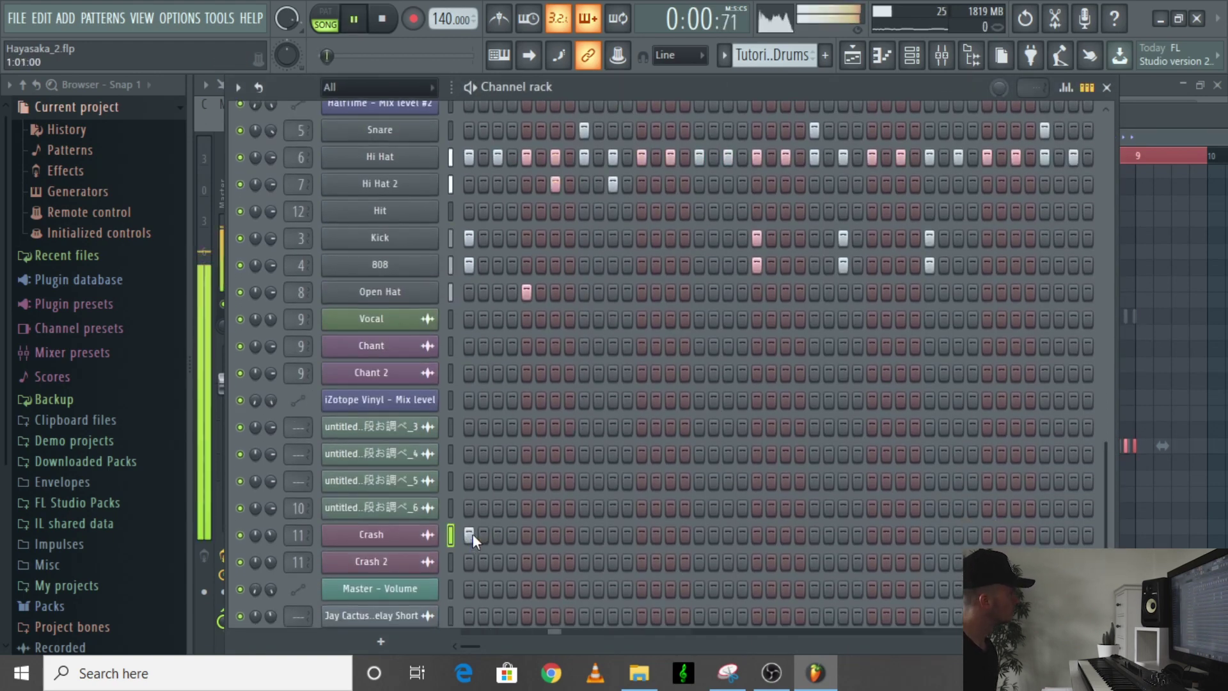
key(space)
- Record an eight-bar melody starting on C4 on the Arcade channel over the beat and play it back
scroll(570, 413, up, 6)
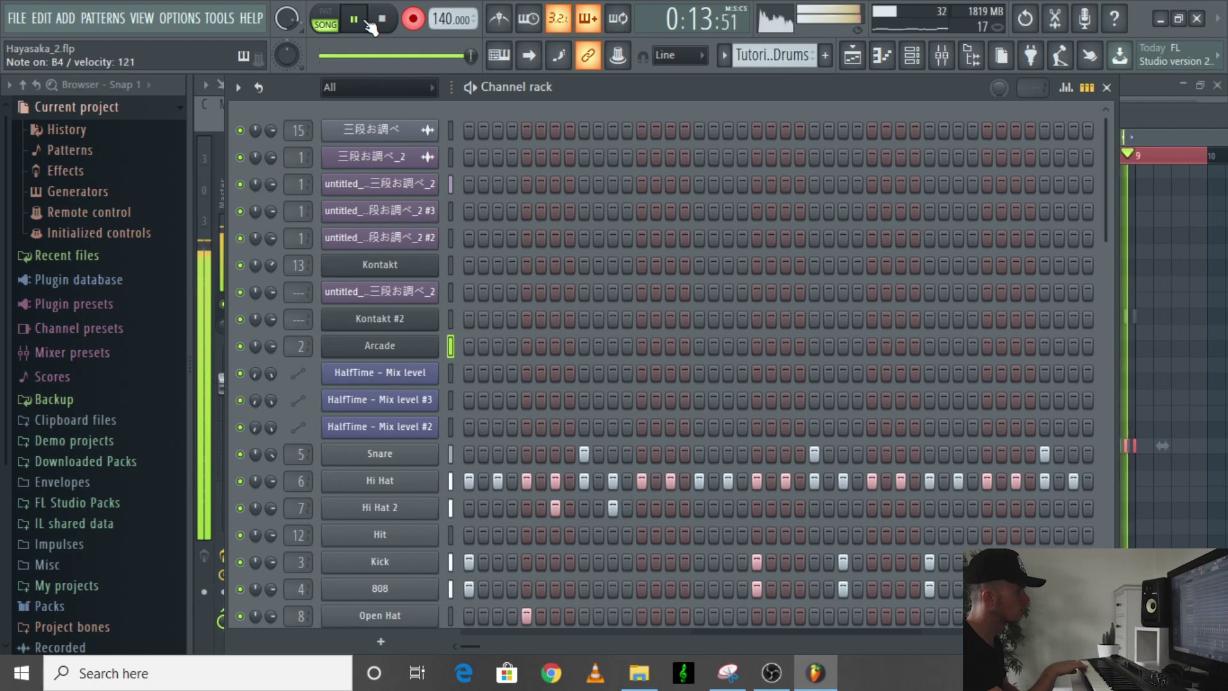
key(space)
click(549, 335)
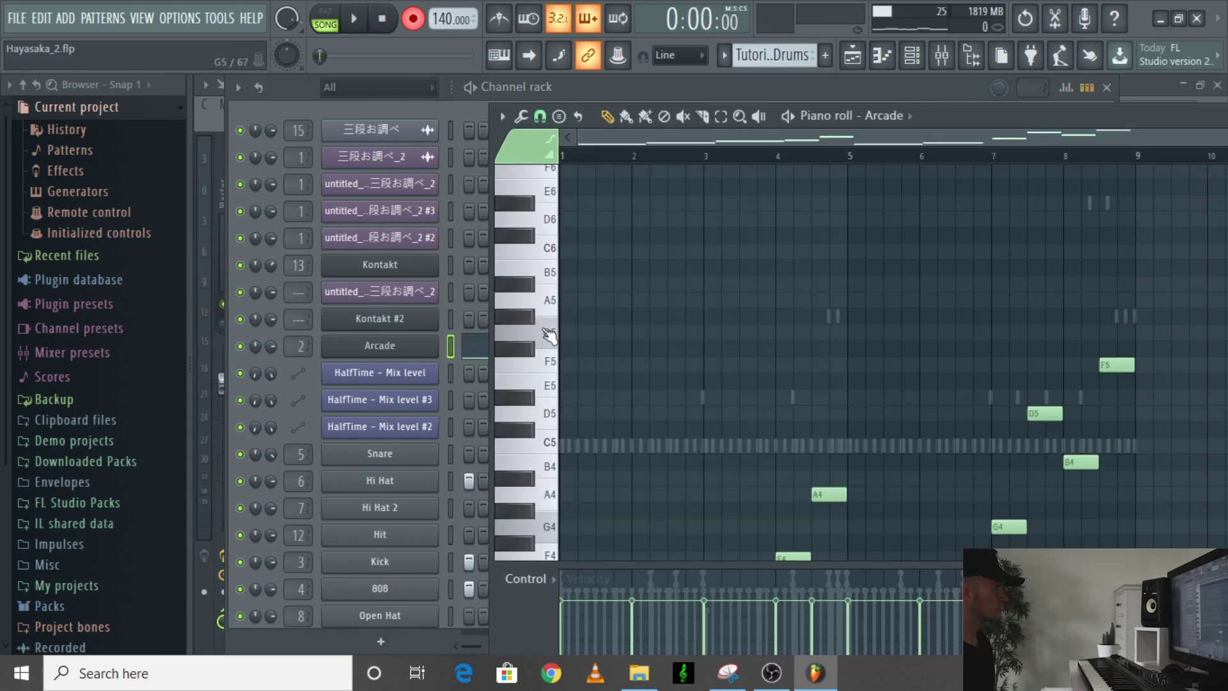
scroll(694, 339, down, 4)
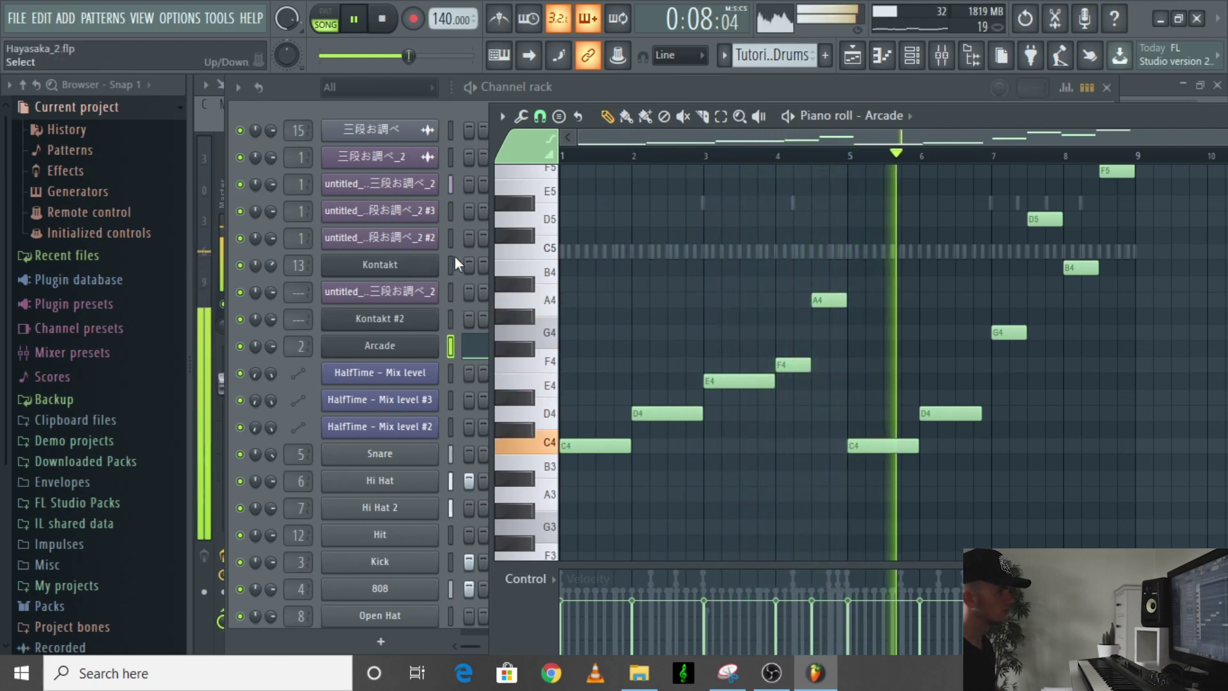
drag(954, 119, 880, 114)
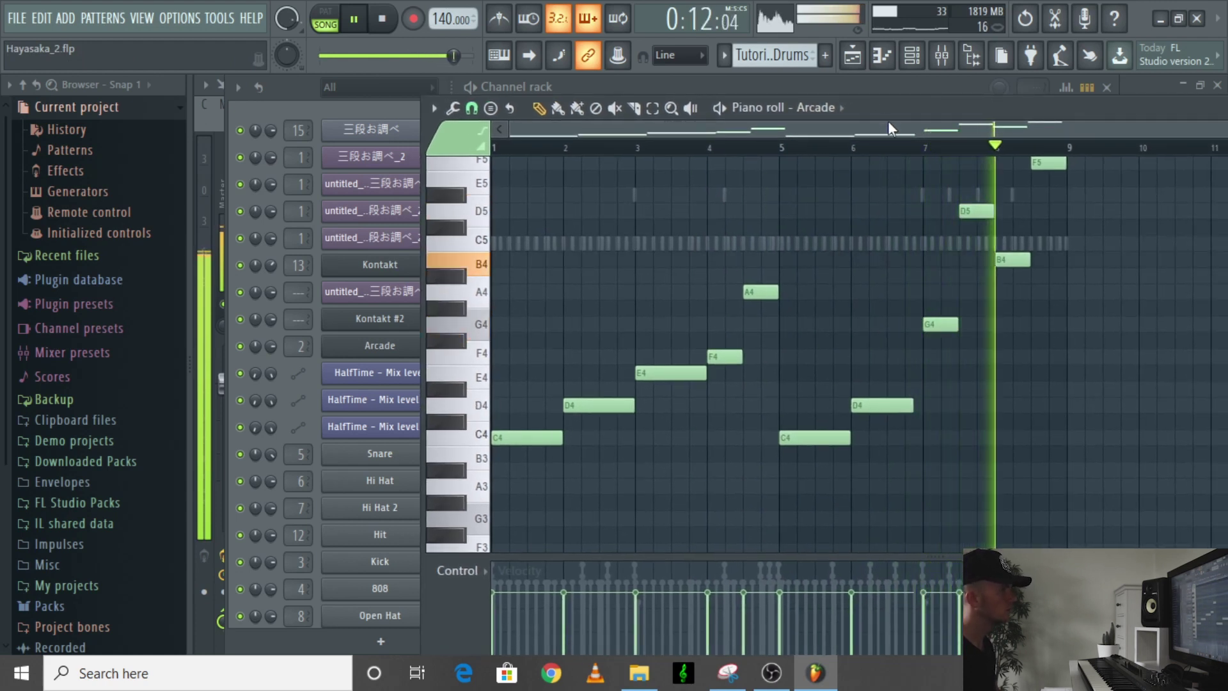
key(space)
- Switch to the full Hayasaka.flp arrangement and inspect its drum and effect tracks and the reversed koto clip's sample settings
click(371, 109)
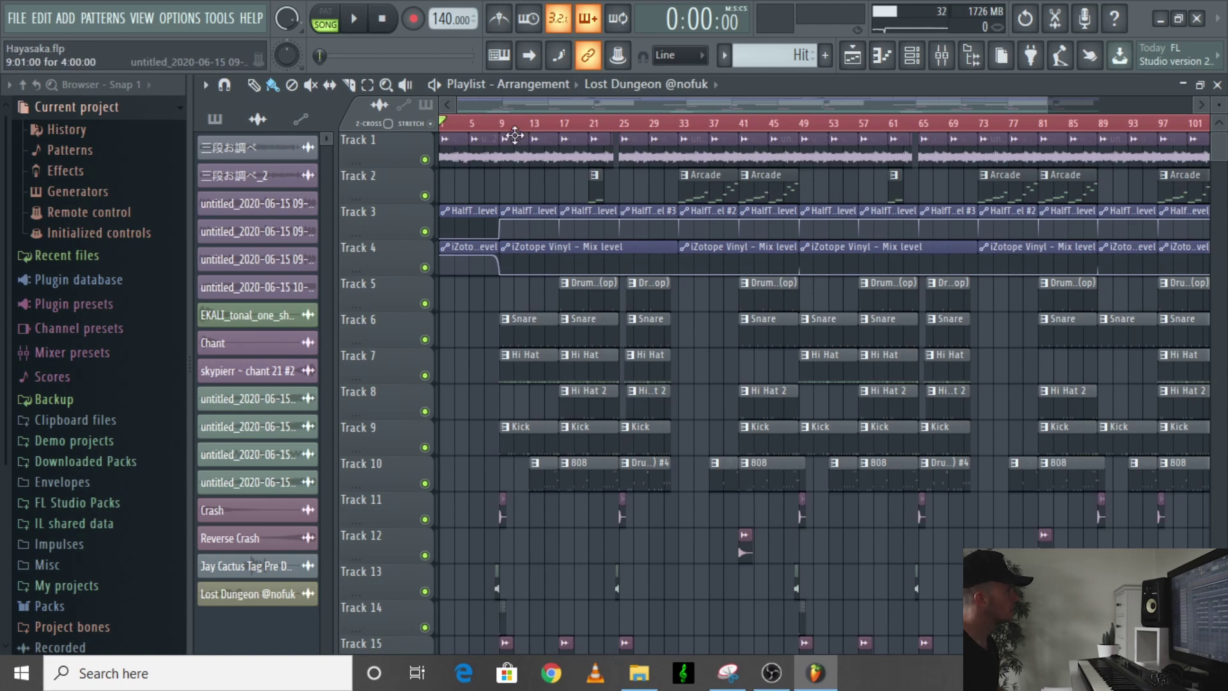
scroll(461, 165, up, 3)
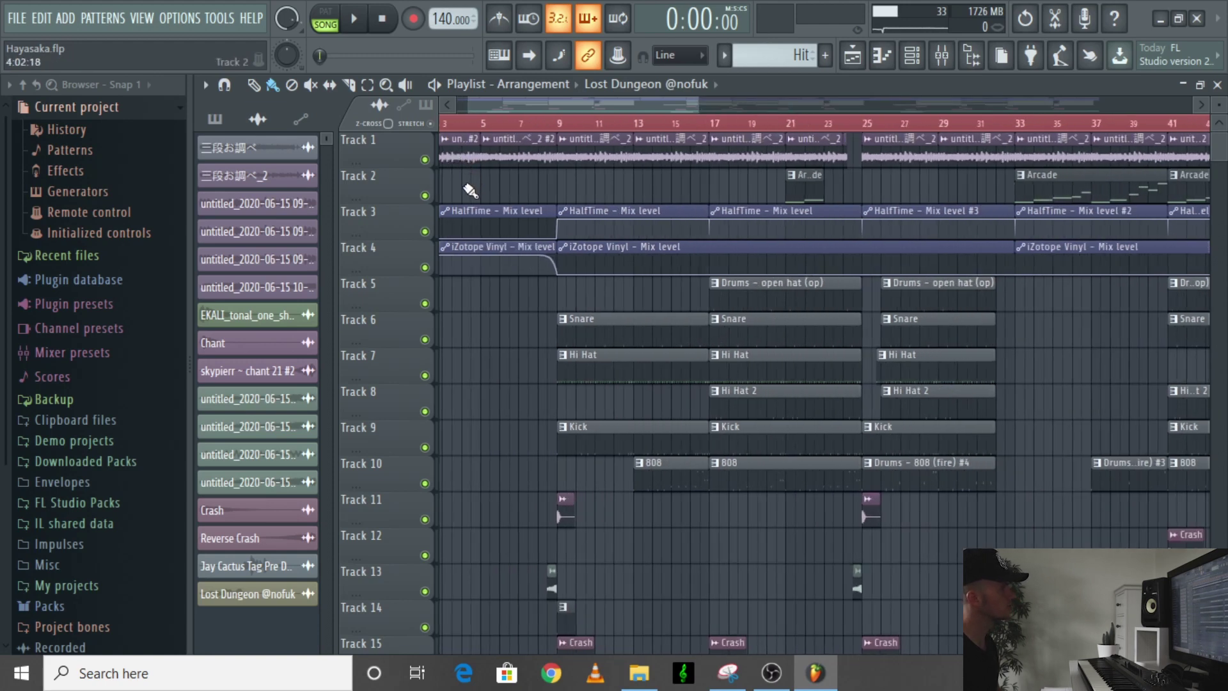
scroll(479, 319, down, 4)
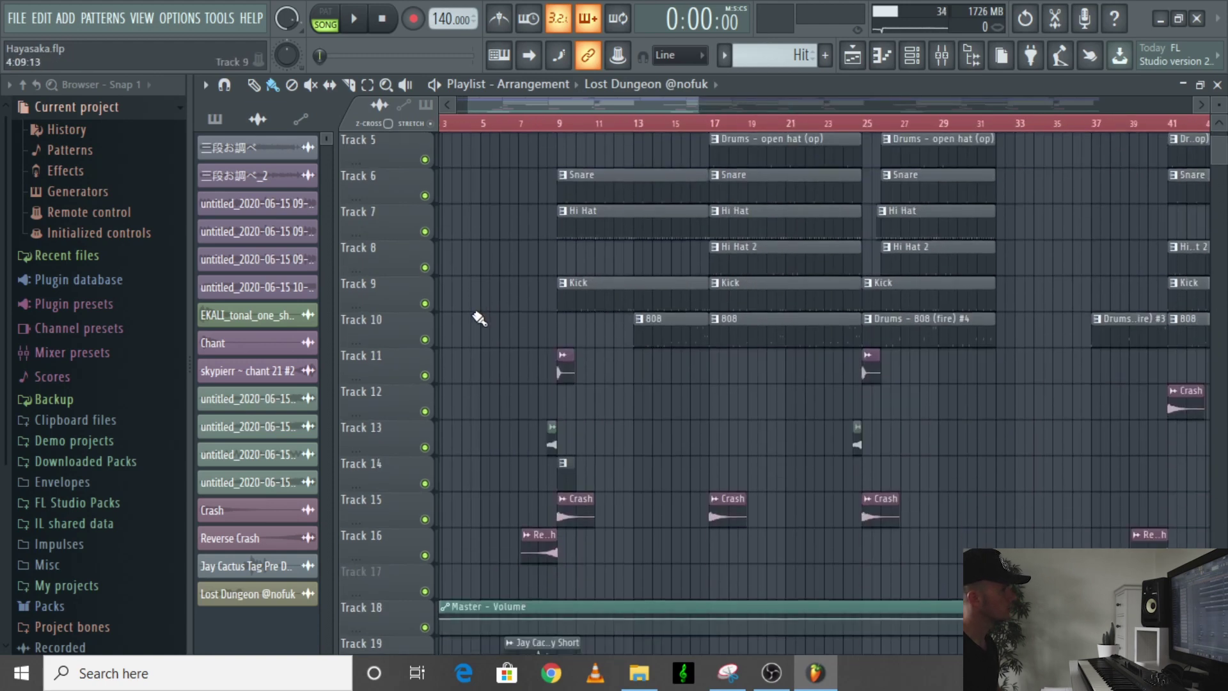
double_click(558, 459)
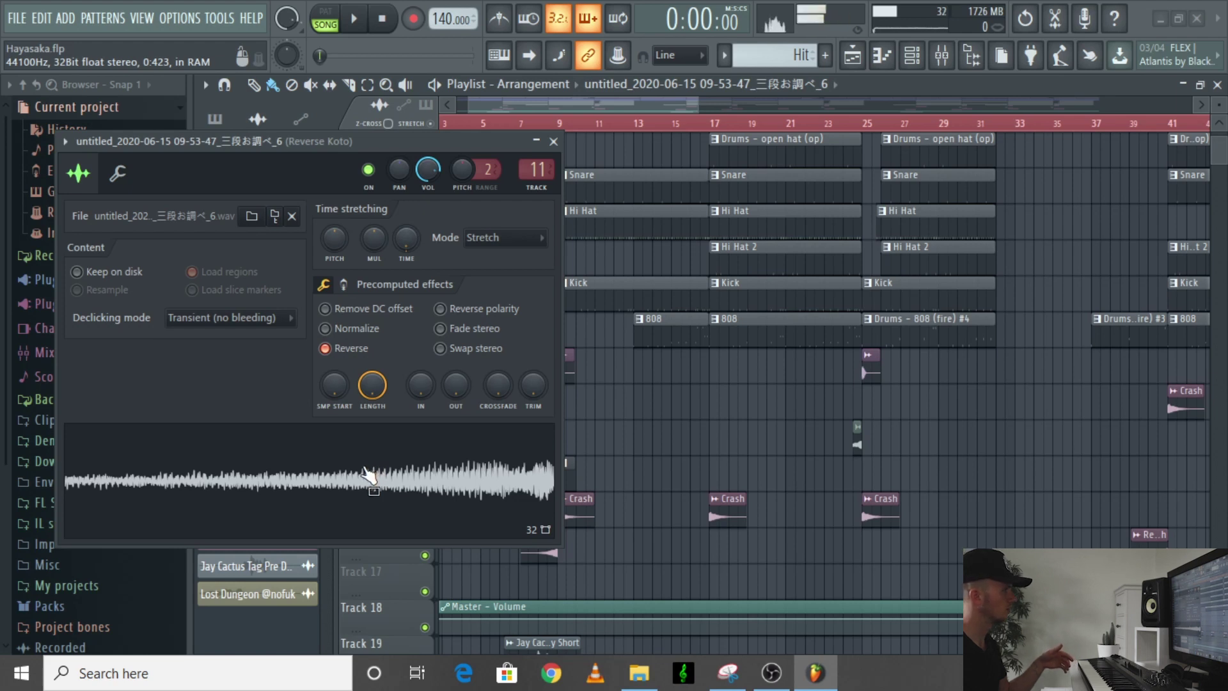
click(554, 142)
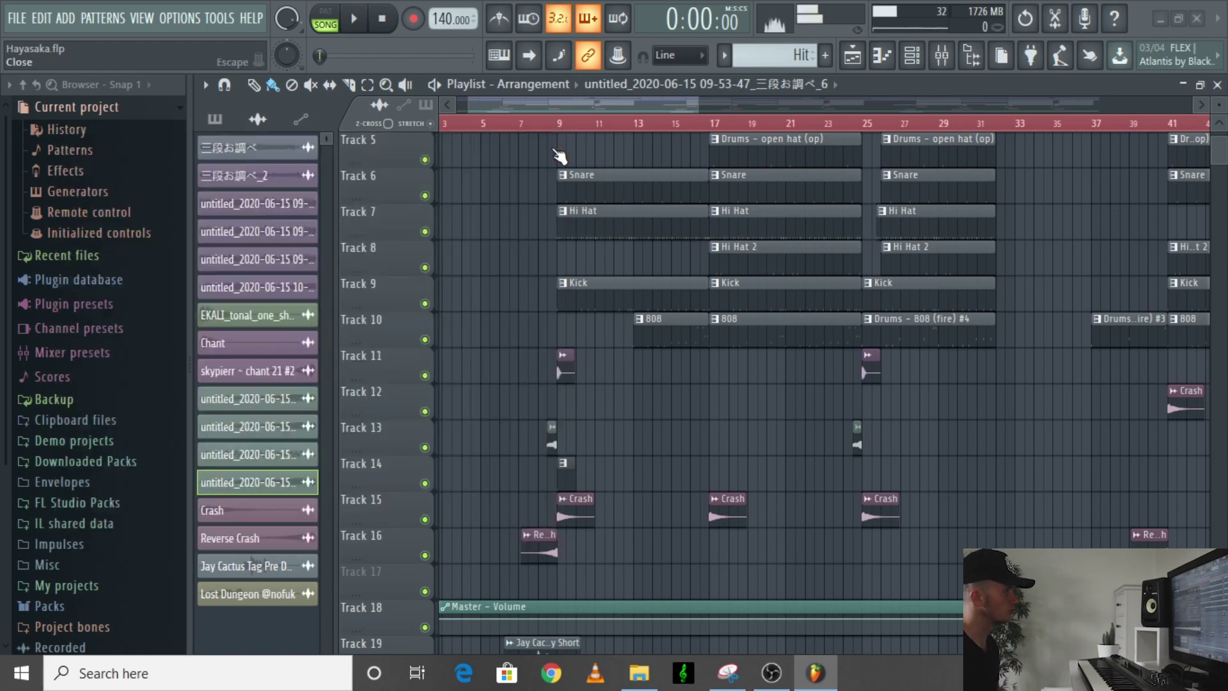
- Review the crash and effect automation tracks and play the arrangement from the start to about bar 49, following the playhead
scroll(537, 550, down, 1)
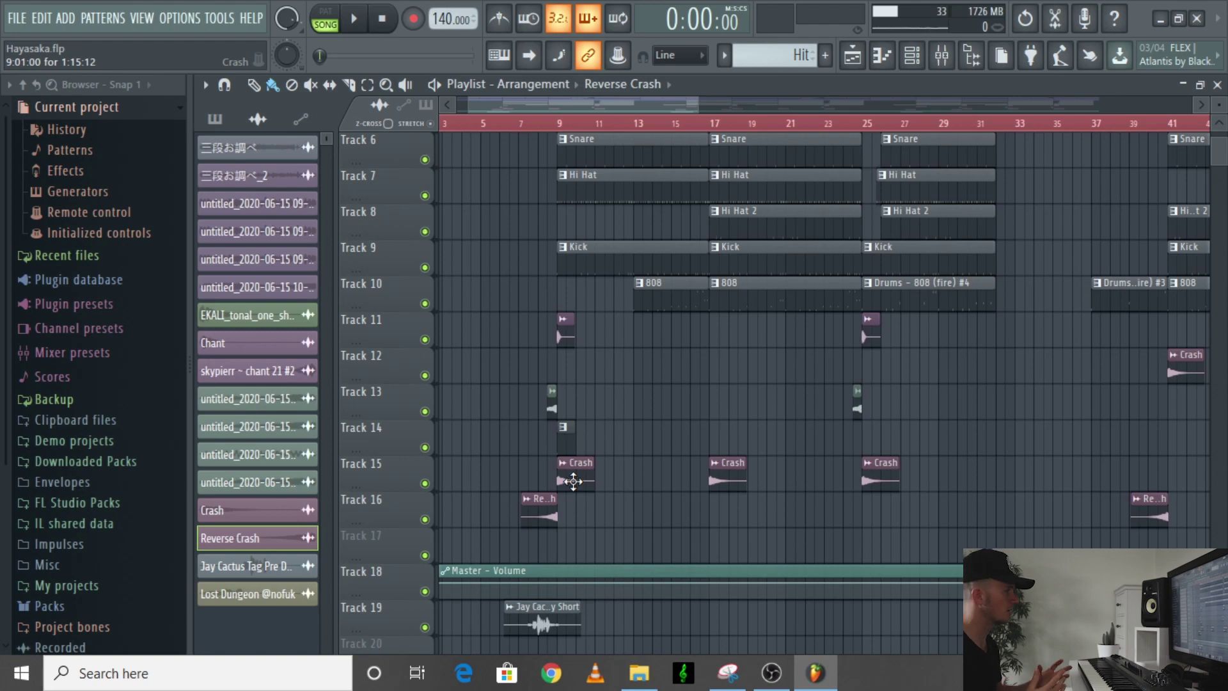
scroll(493, 249, up, 5)
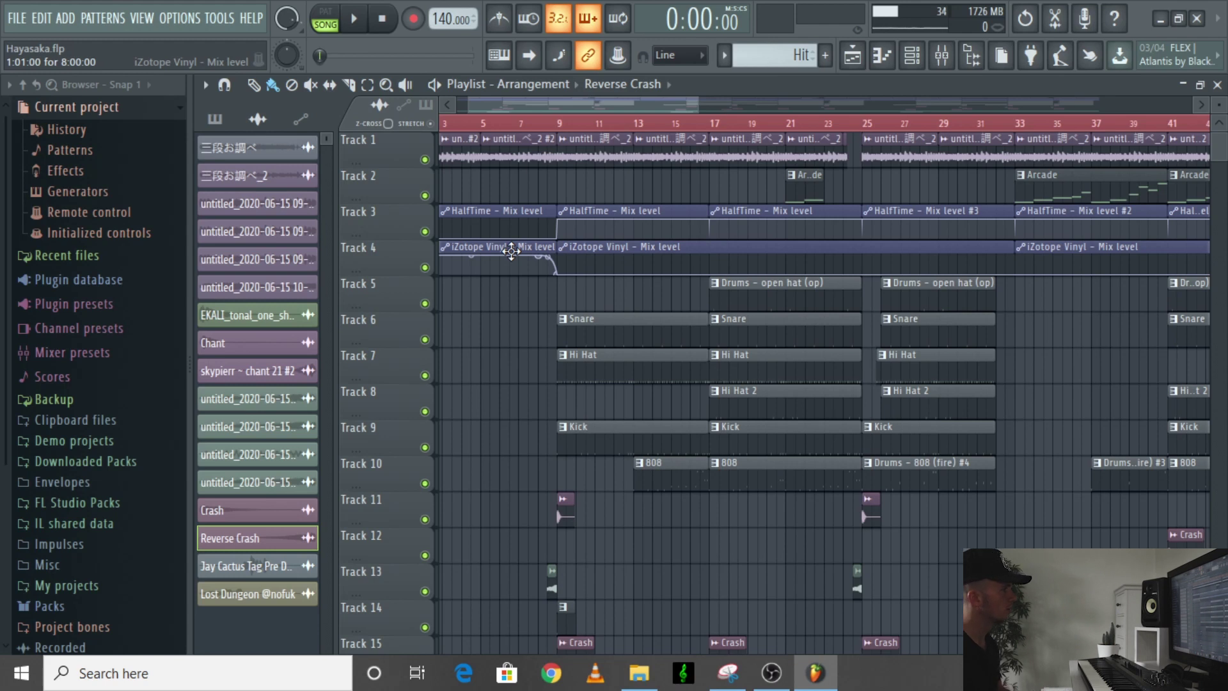
key(Home)
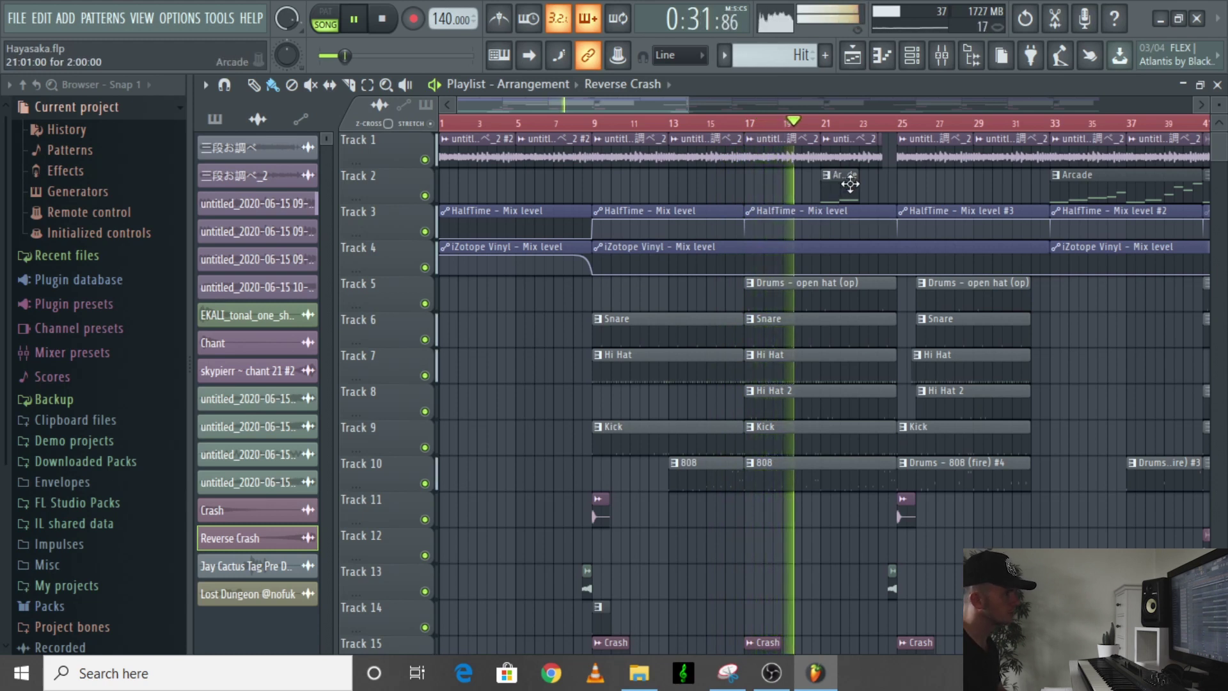
drag(541, 104, 610, 107)
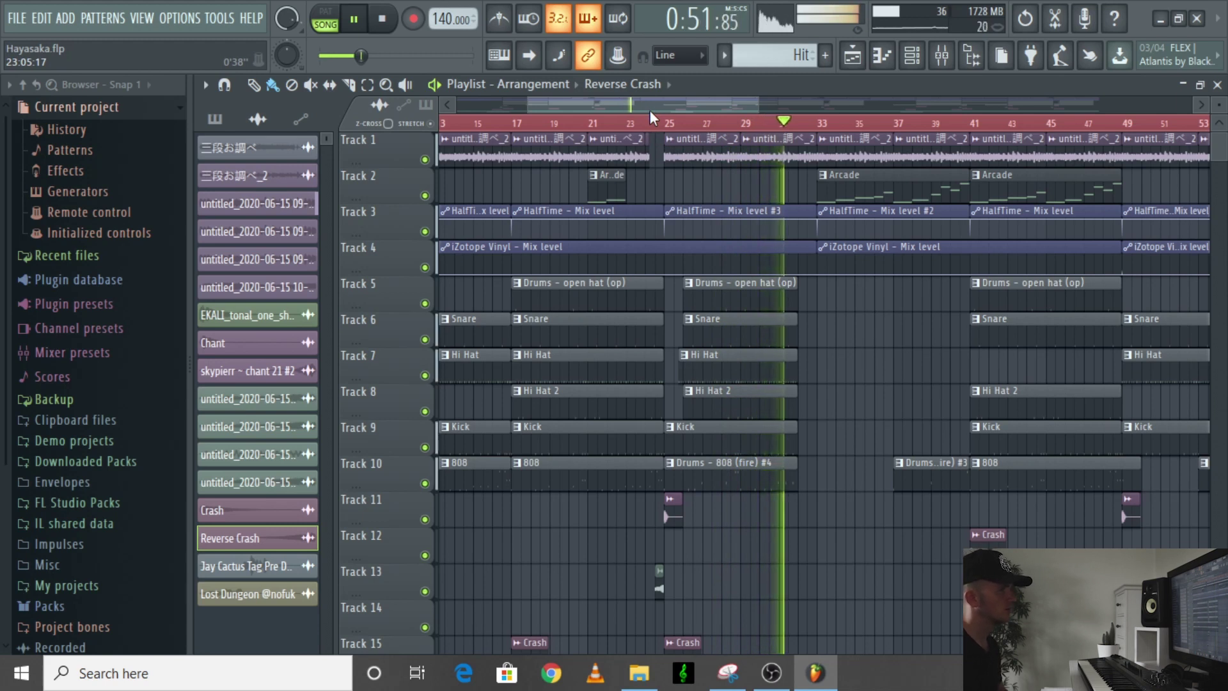
drag(668, 99, 711, 100)
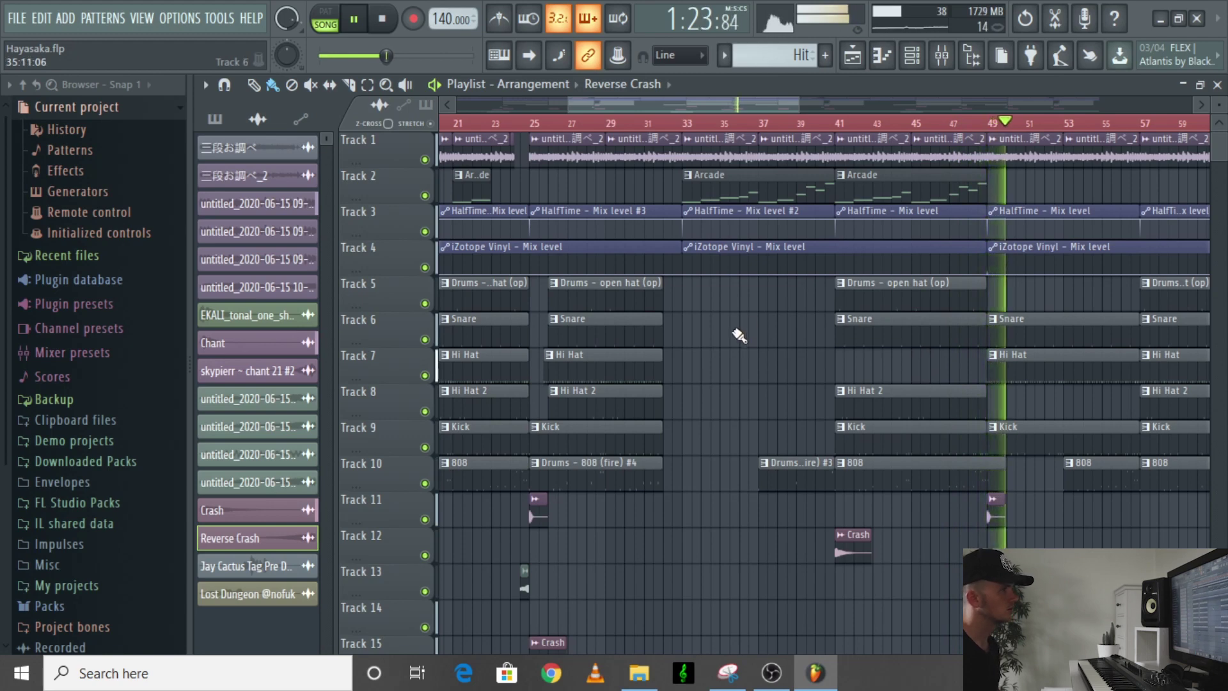
key(space)
scroll(739, 335, down, 5)
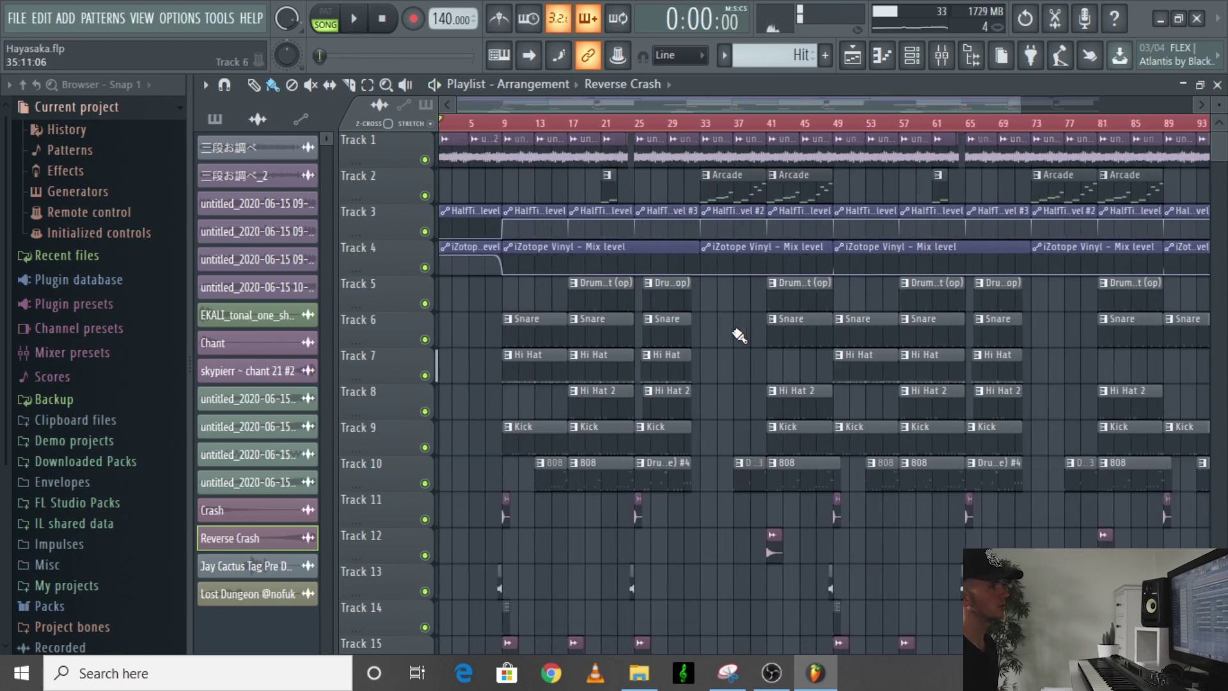